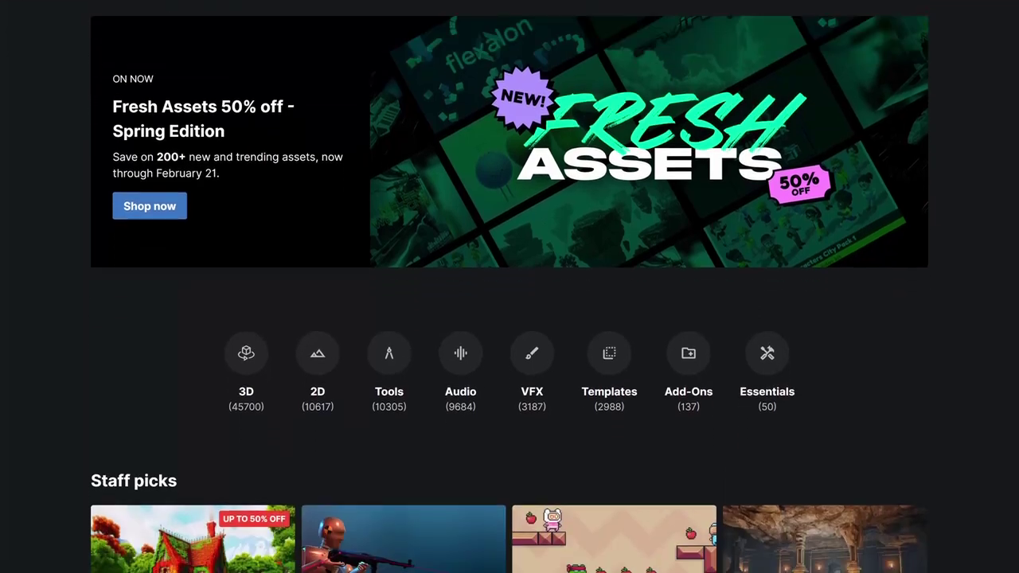
# Preview the 3D Sample Scene (HDRP), then choose the 3D (HDRP) template for the new project.
pyautogui.scroll(-2, 510, 319)
pyautogui.scroll(-2, 509, 319)
pyautogui.scroll(-2, 509, 319)
pyautogui.scroll(-2, 510, 318)
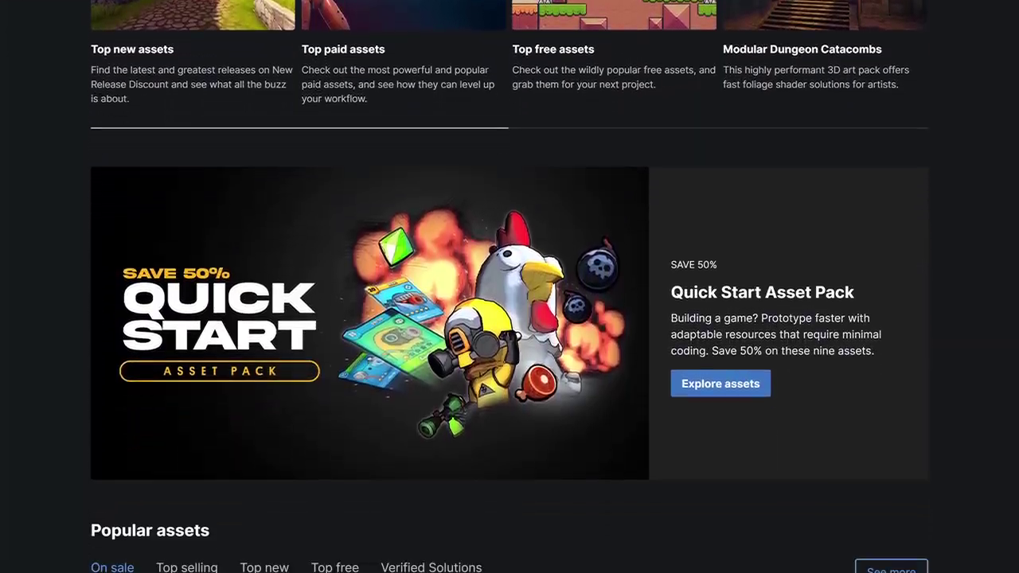
pyautogui.scroll(-2, 509, 318)
pyautogui.scroll(-2, 510, 319)
pyautogui.scroll(-2, 509, 318)
pyautogui.scroll(-2, 509, 318)
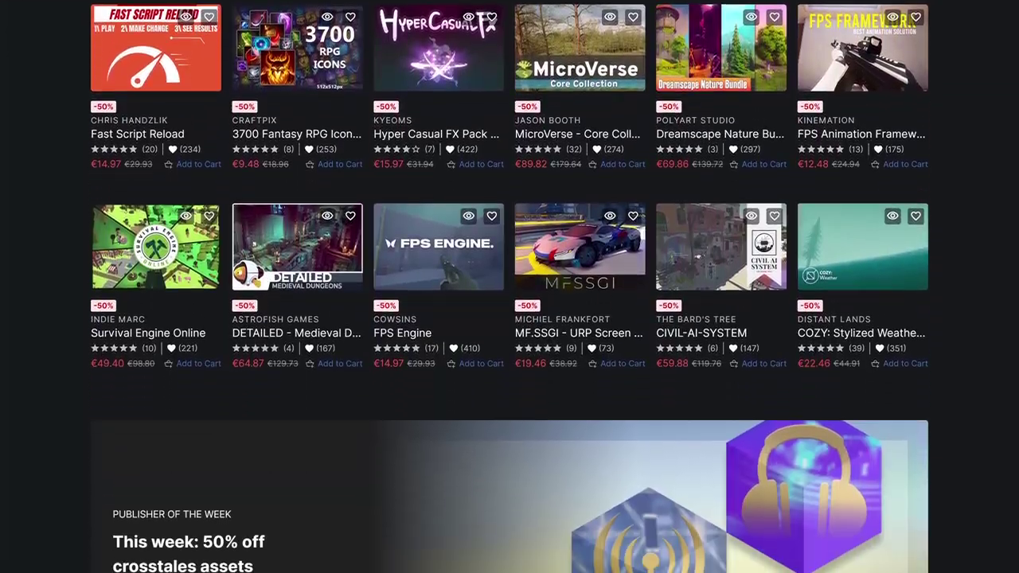
pyautogui.scroll(-2, 510, 318)
pyautogui.scroll(-2, 509, 318)
pyautogui.scroll(-2, 510, 318)
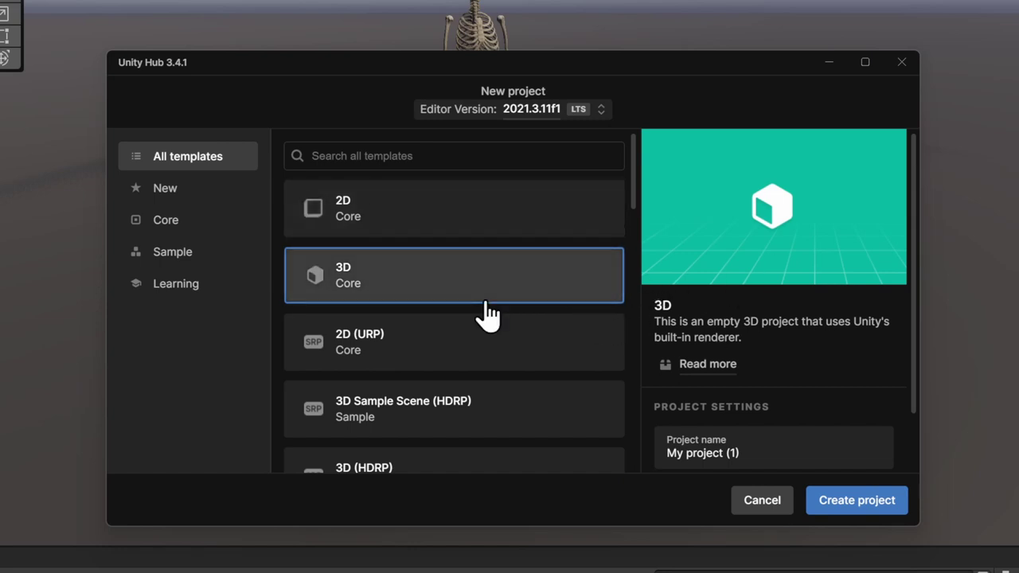
pyautogui.scroll(-2, 486, 316)
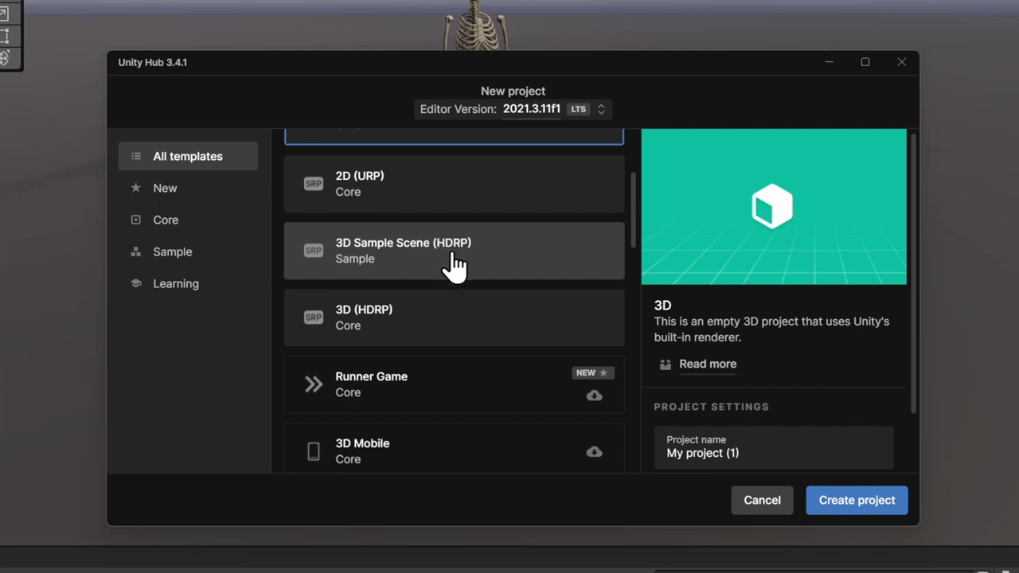
pyautogui.scroll(1, 454, 267)
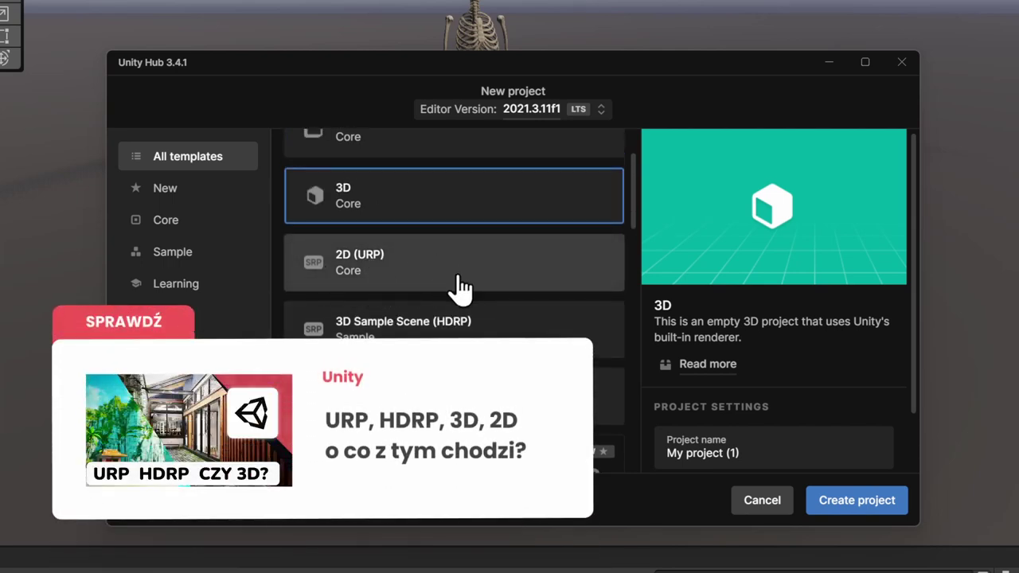
pyautogui.click(457, 323)
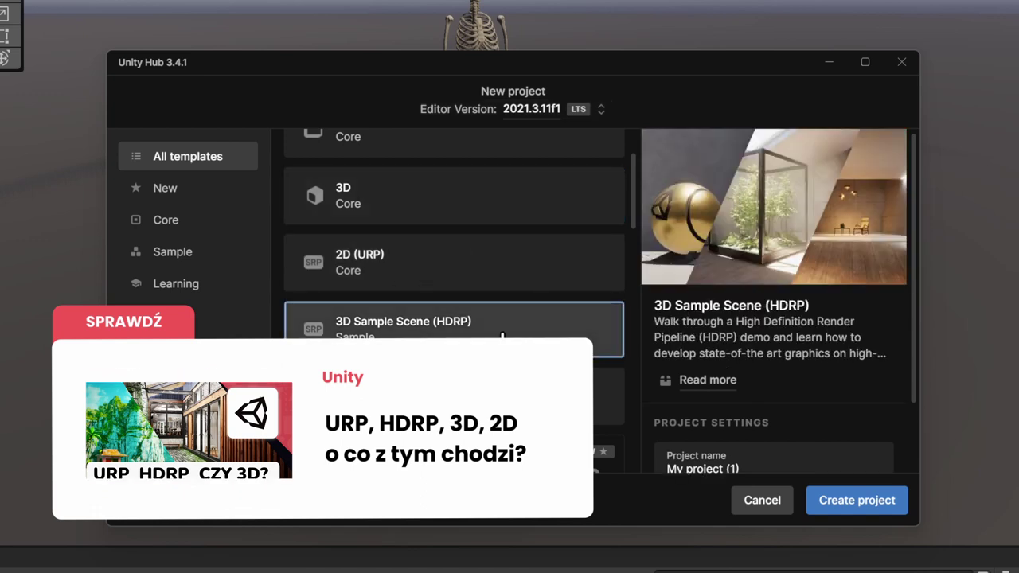
pyautogui.click(328, 414)
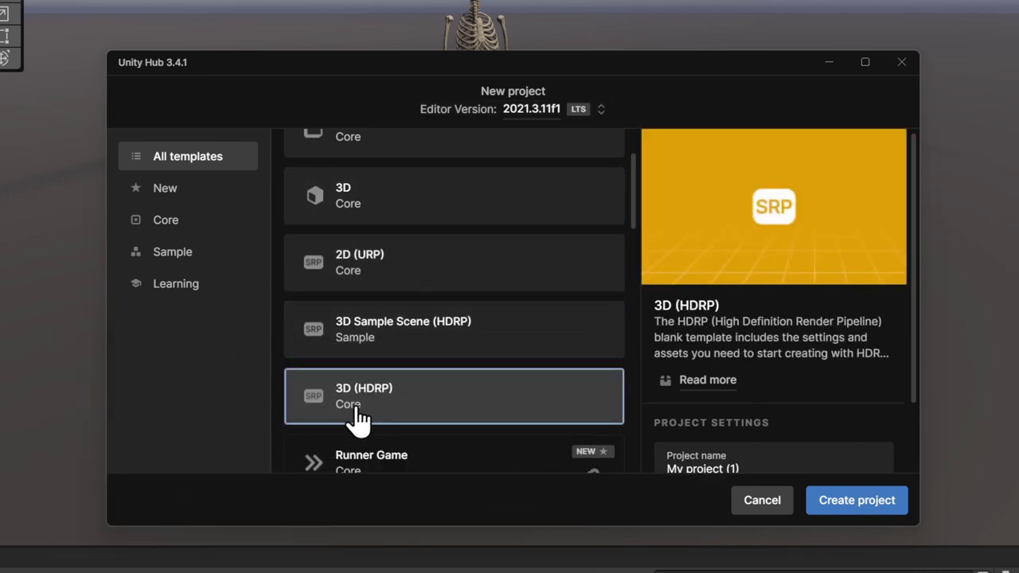
pyautogui.moveTo(761, 455); pyautogui.dragTo(664, 469)
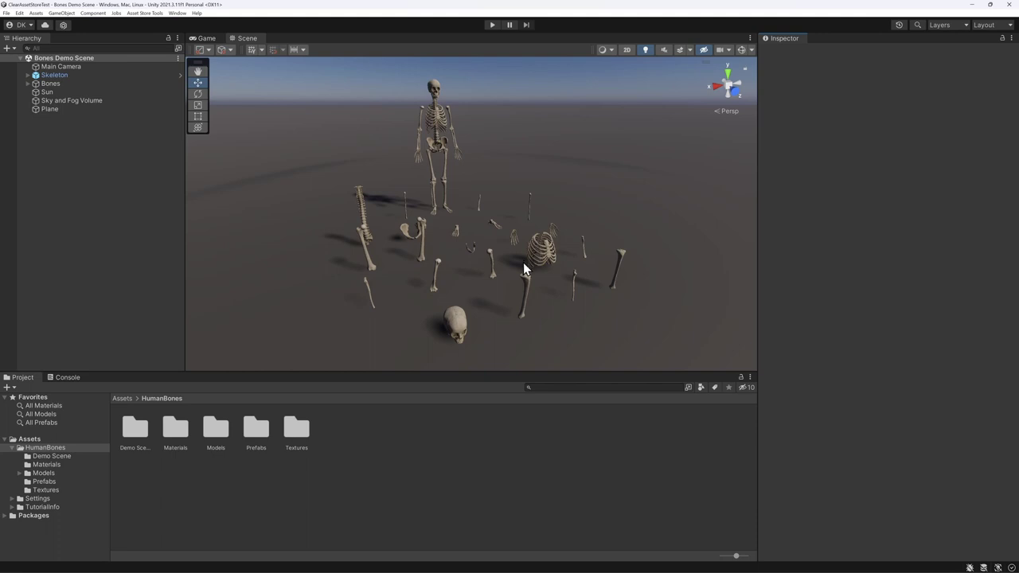
# Raise the Scene/Project splitter and widen the Project folder tree.
pyautogui.click(400, 373)
pyautogui.moveTo(401, 373); pyautogui.dragTo(387, 257)
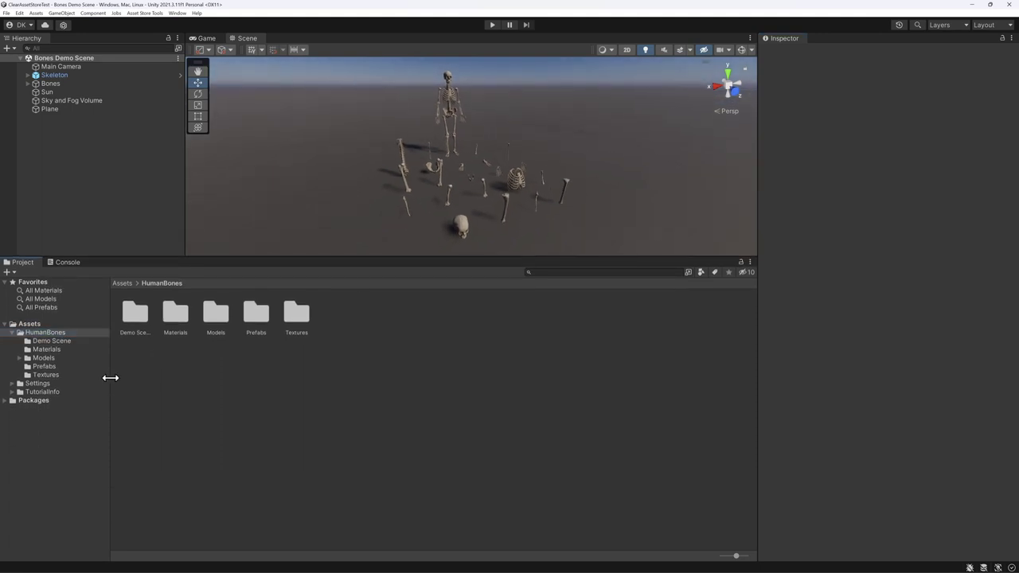
pyautogui.moveTo(109, 377)
pyautogui.mouseDown()
pyautogui.moveTo(209, 396)
pyautogui.moveTo(188, 393)
pyautogui.mouseUp()
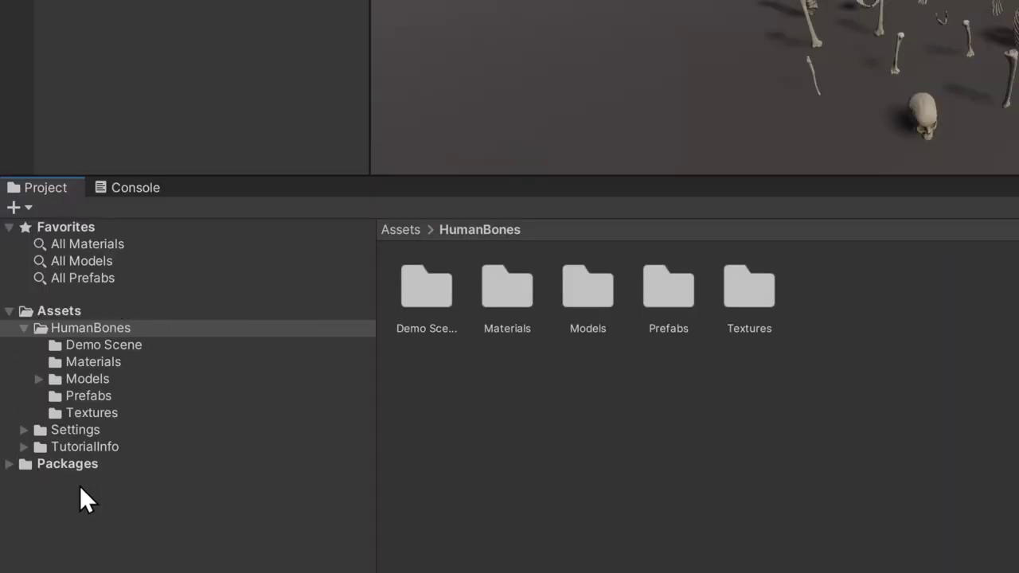
# Browse the HumanBones Demo Scene and Materials folders, then open the Models folder.
pyautogui.click(61, 326)
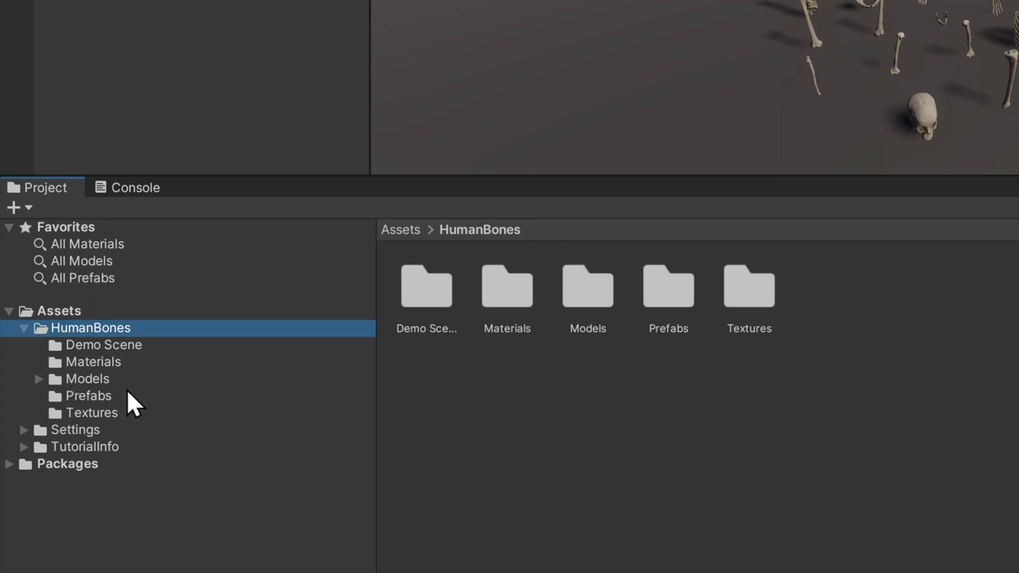
pyautogui.click(100, 345)
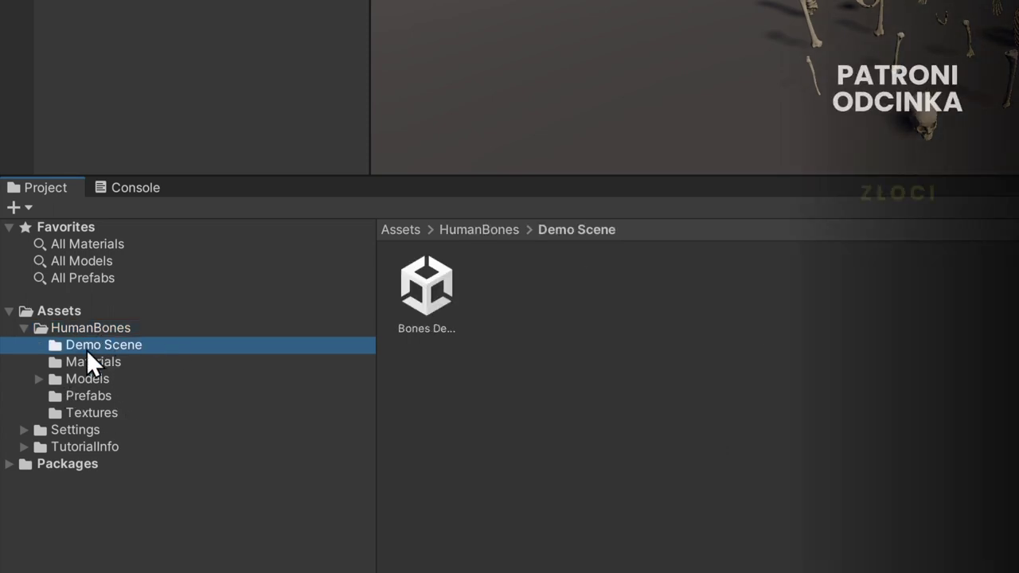
pyautogui.click(425, 282)
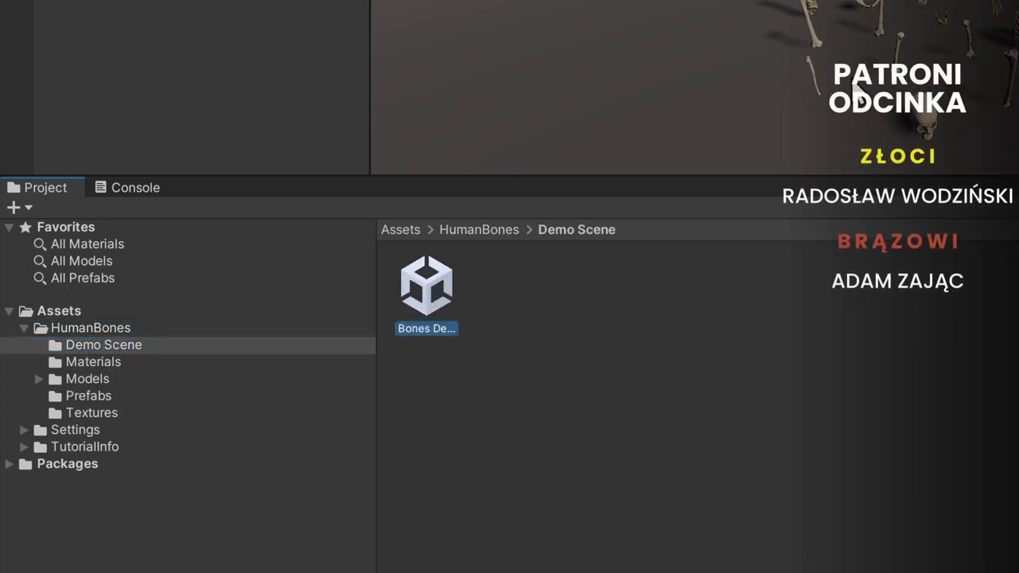
pyautogui.click(127, 362)
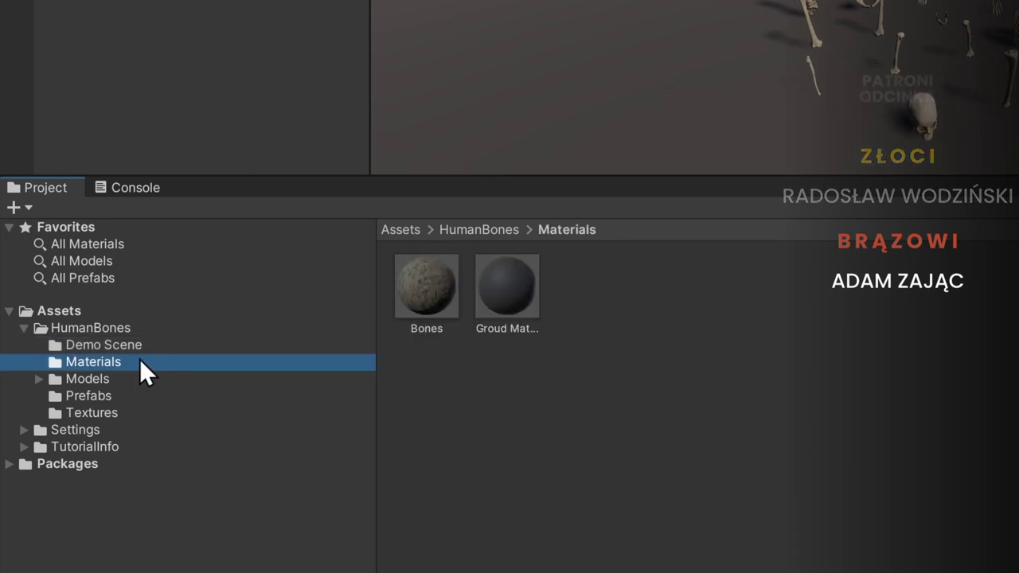
pyautogui.click(423, 315)
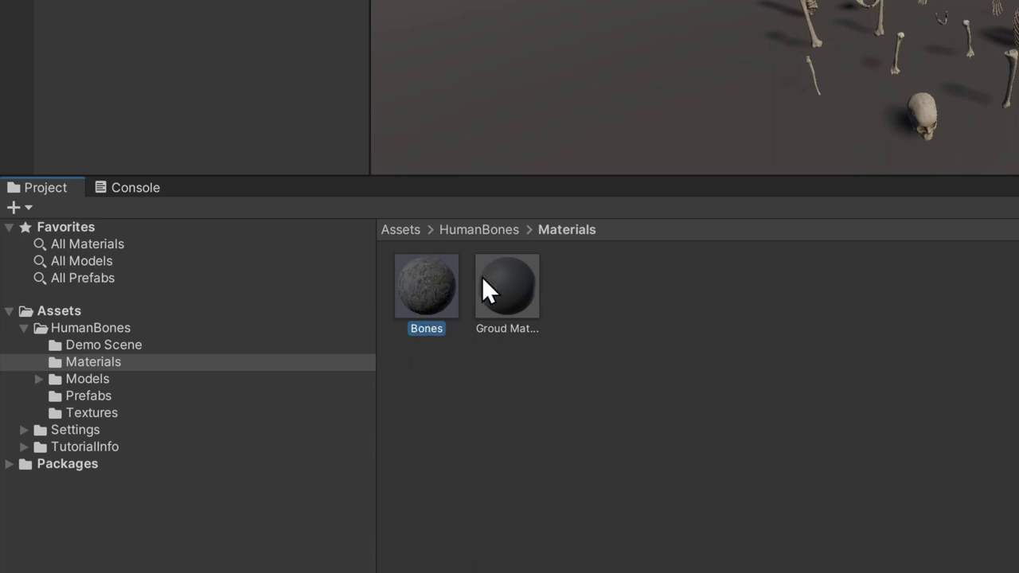
pyautogui.click(522, 310)
pyautogui.click(565, 50)
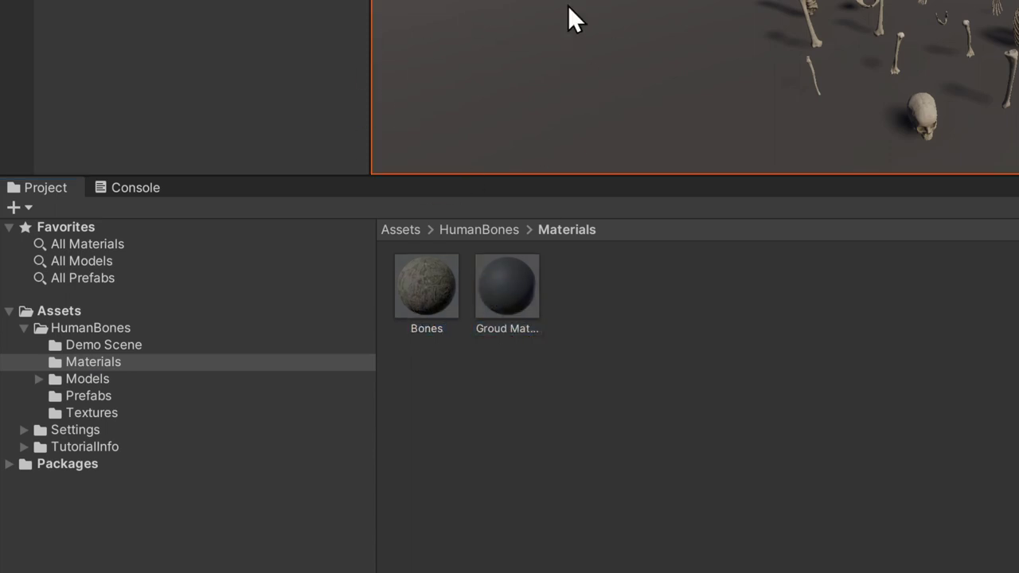
pyautogui.click(128, 379)
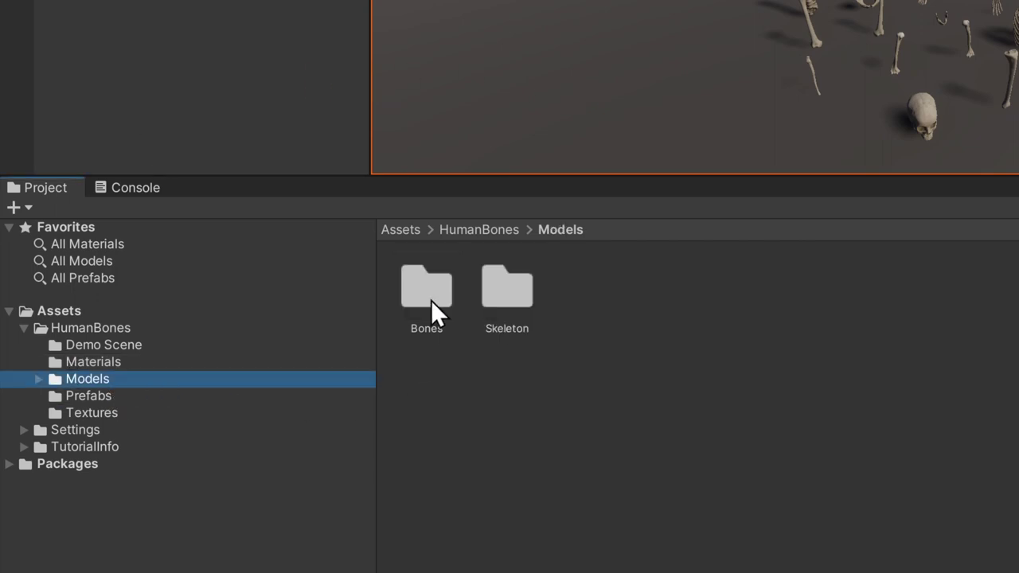
# Explore the Skeleton and Bones model folders, deleting the skeleton accidentally dropped into the scene.
pyautogui.doubleClick(519, 295)
pyautogui.moveTo(431, 300)
pyautogui.mouseDown()
pyautogui.moveTo(561, 80)
pyautogui.moveTo(518, 121)
pyautogui.mouseUp()
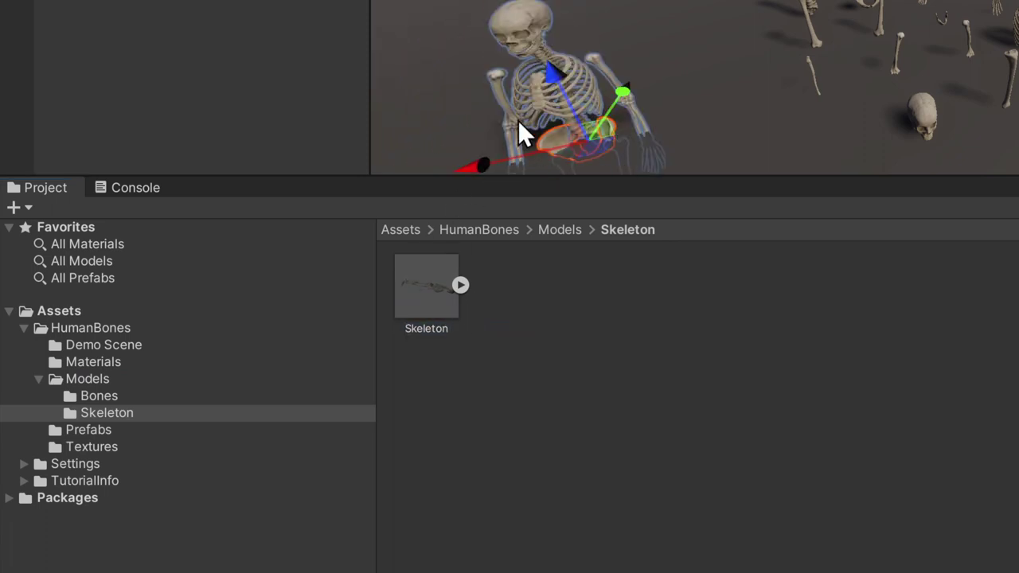
pyautogui.press('Delete')
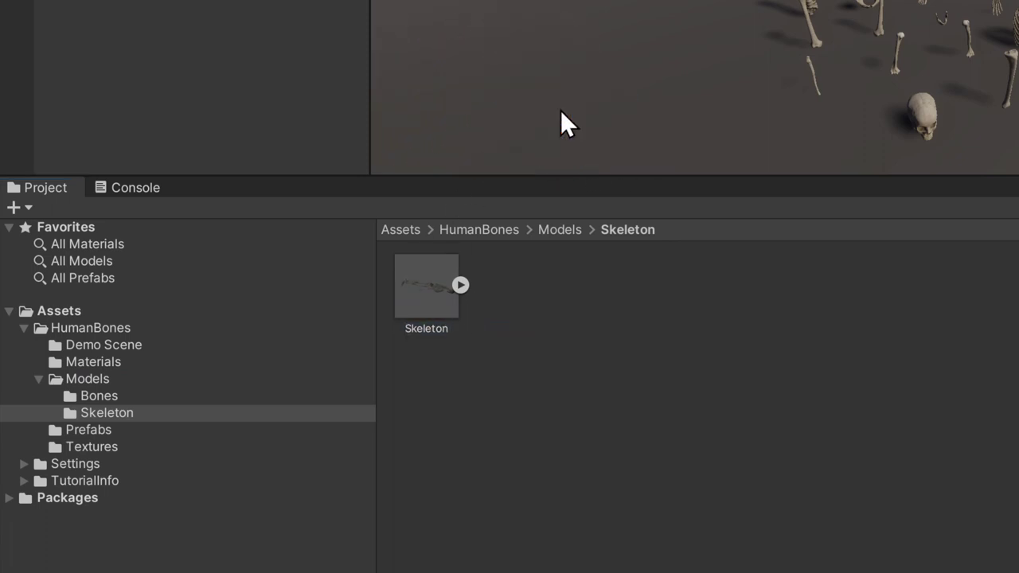
pyautogui.click(559, 229)
pyautogui.click(434, 292)
pyautogui.doubleClick(435, 290)
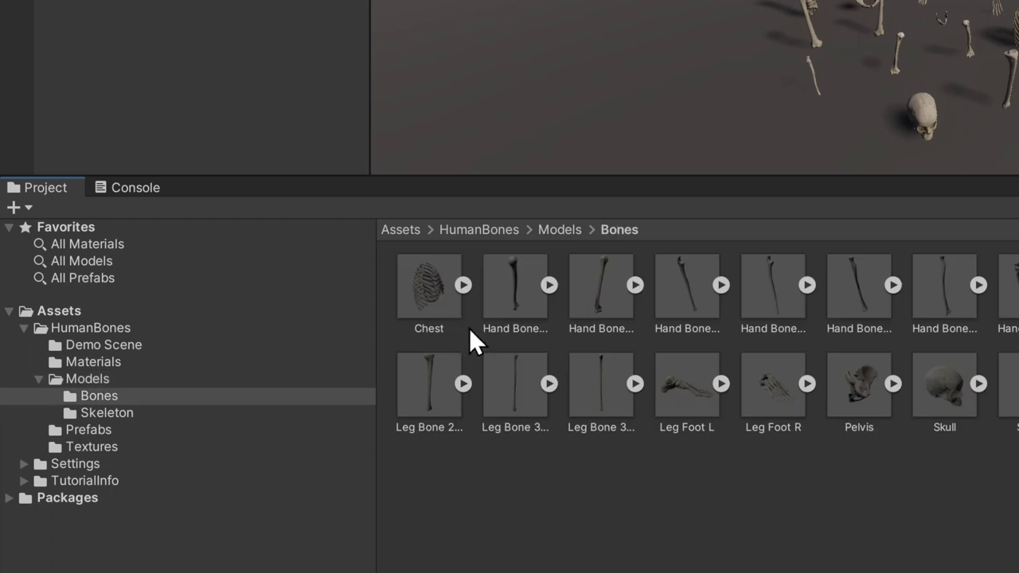
pyautogui.click(437, 307)
pyautogui.click(501, 267)
pyautogui.click(628, 305)
pyautogui.click(694, 311)
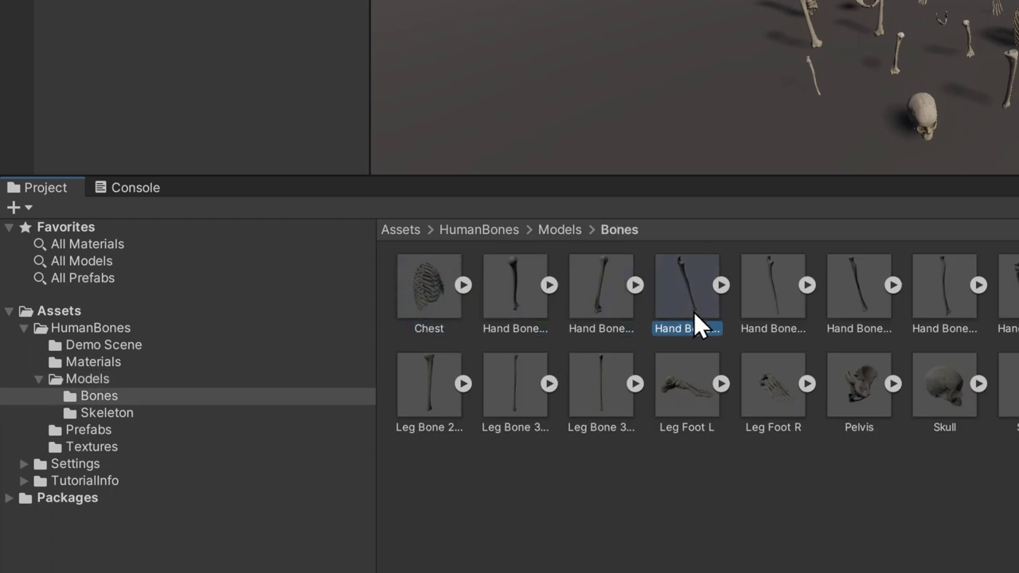
pyautogui.click(738, 316)
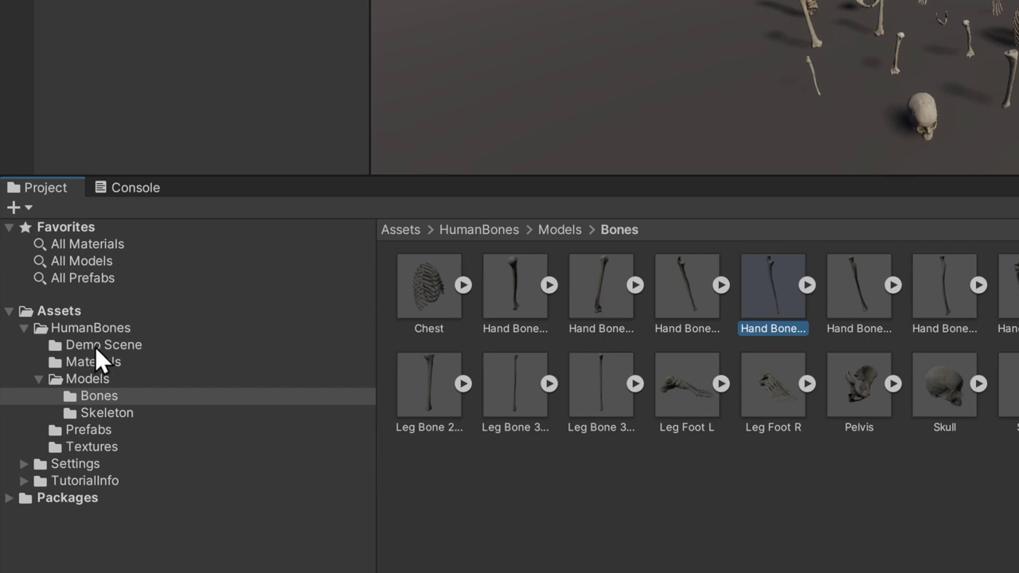
# Collapse Models and browse the Prefabs and Textures folders, ending on Materials.
pyautogui.click(39, 379)
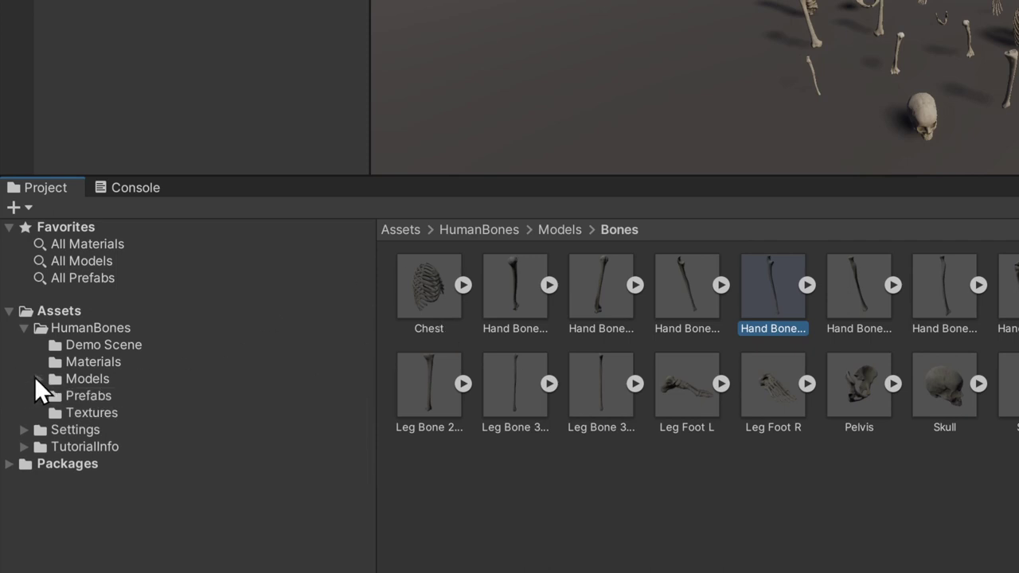
pyautogui.click(88, 393)
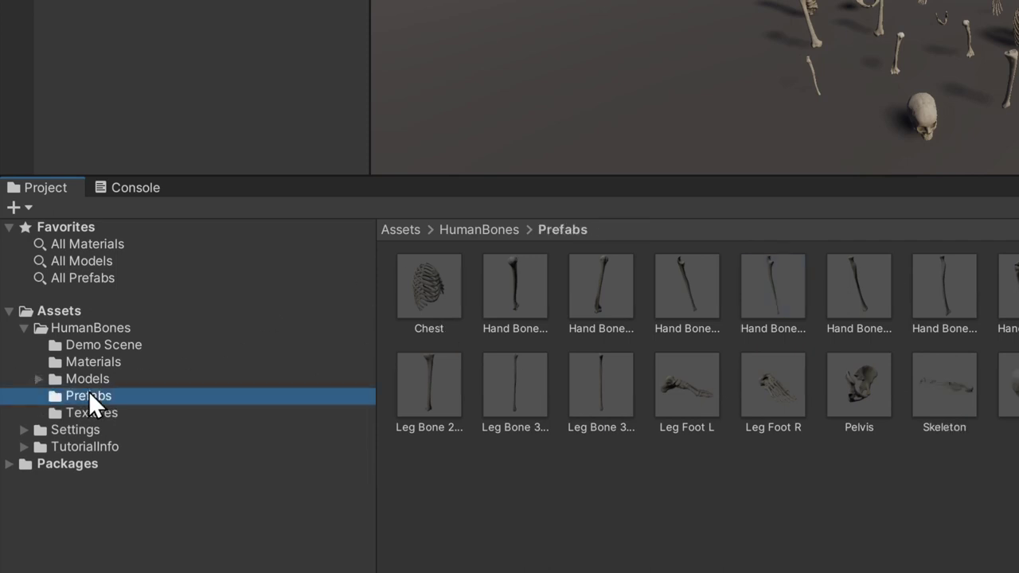
pyautogui.click(417, 317)
pyautogui.click(495, 399)
pyautogui.press('Up')
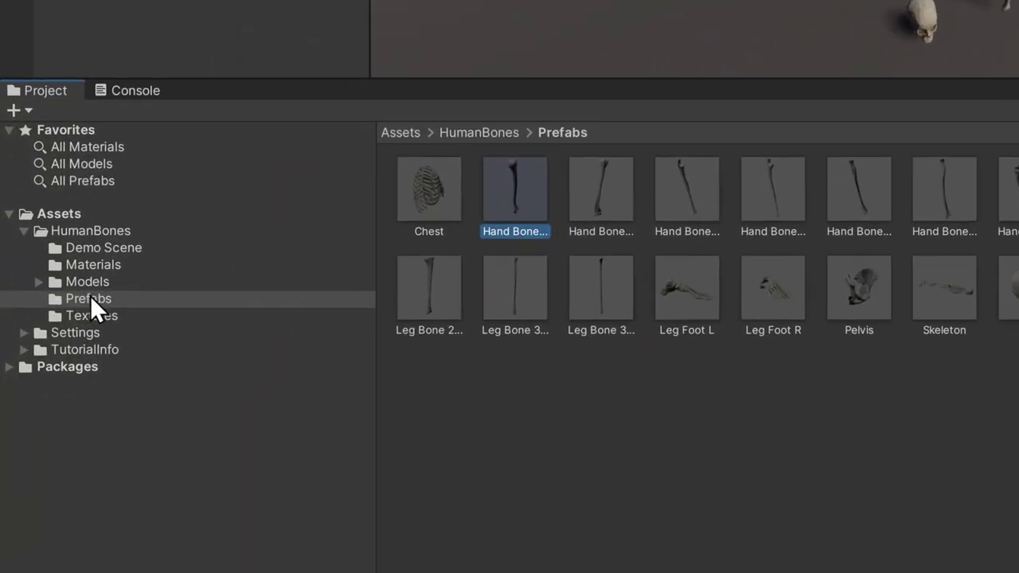
pyautogui.click(77, 318)
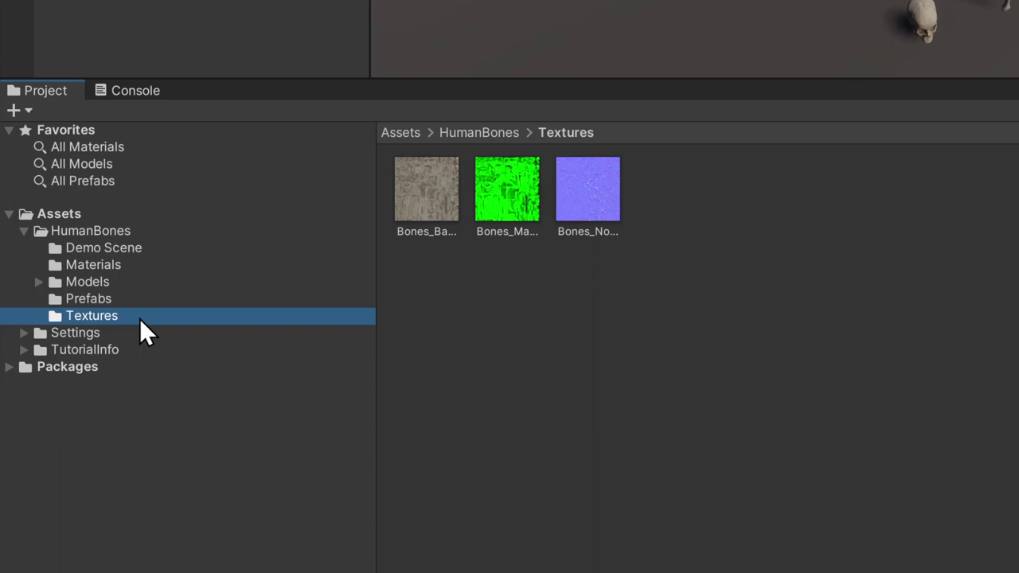
pyautogui.click(93, 264)
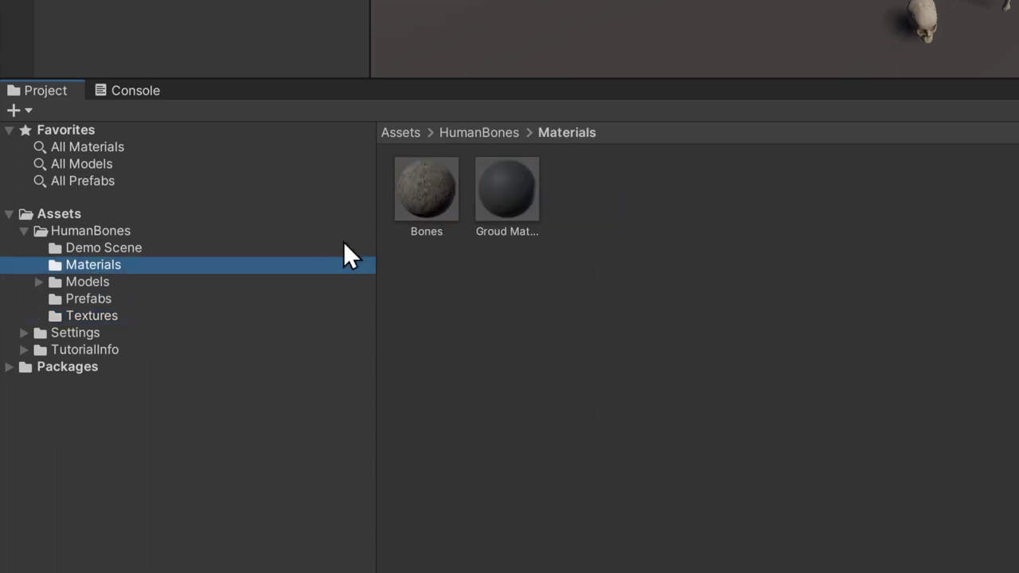
pyautogui.click(219, 364)
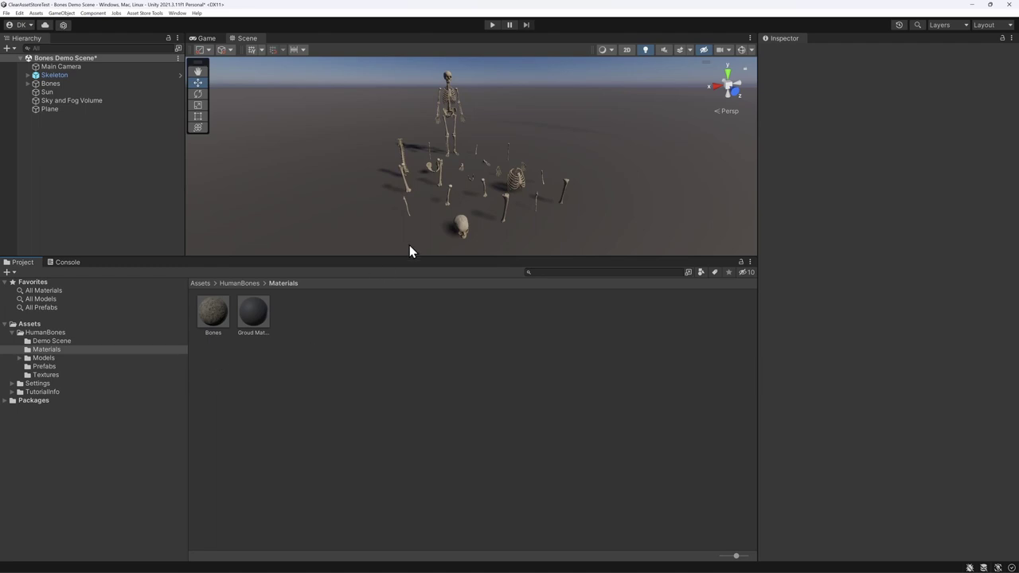
# Fly the Scene camera down close to the skeleton's feet at a slower flythrough speed.
pyautogui.moveTo(409, 252)
pyautogui.mouseDown(button='right')
pyautogui.moveTo(409, 157)
pyautogui.moveTo(422, 166)
pyautogui.moveTo(222, 234)
pyautogui.moveTo(422, 117)
pyautogui.moveTo(529, 145)
pyautogui.moveTo(400, 151)
pyautogui.moveTo(573, 158)
pyautogui.moveTo(576, 171)
pyautogui.mouseUp(button='right')
pyautogui.scroll(-3, 311, 175)
pyautogui.scroll(-3, 230, 191)
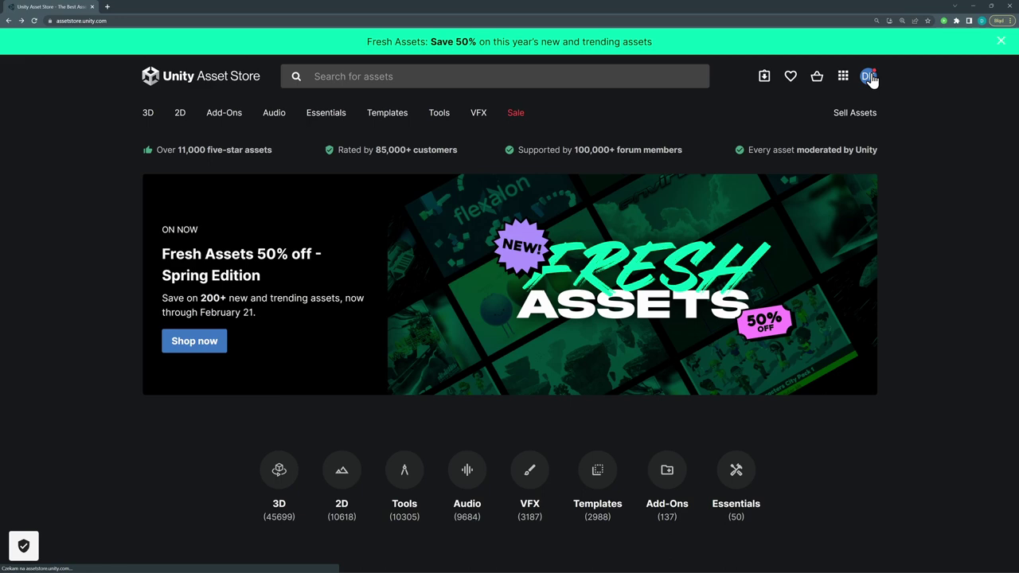
# Go from the Sell Assets menu to the Publisher Portal's package list.
pyautogui.moveTo(853, 112)
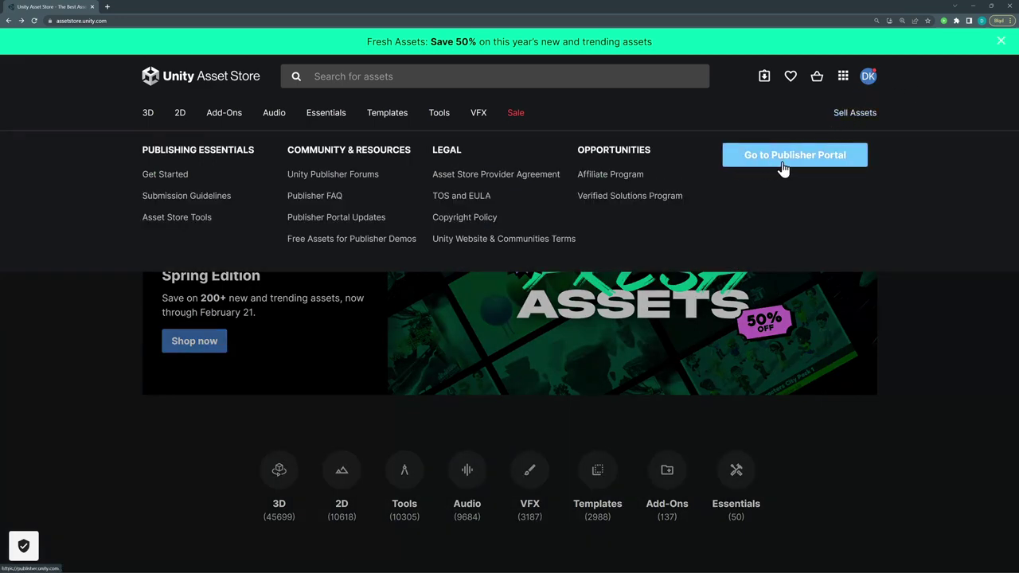
pyautogui.click(733, 163)
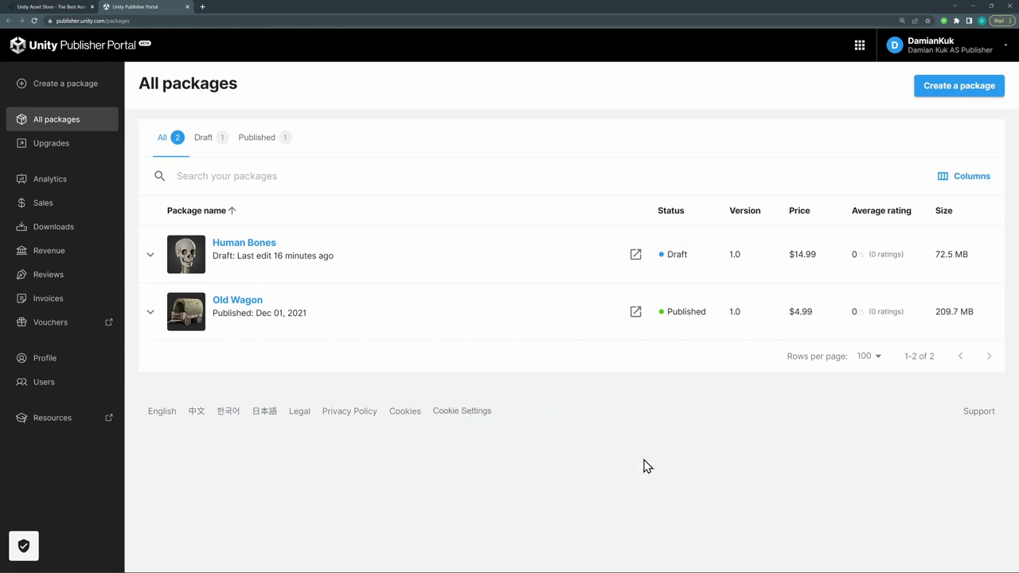
# Create a draft package named Human Bones Package in the 3D/Props category.
pyautogui.click(949, 95)
pyautogui.click(548, 292)
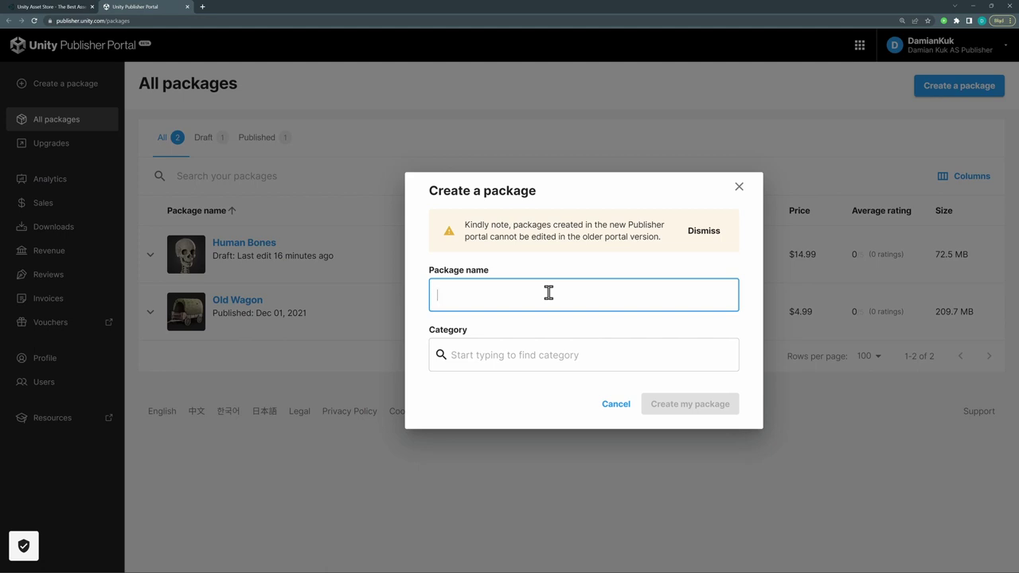
pyautogui.write('Human Bones Package')
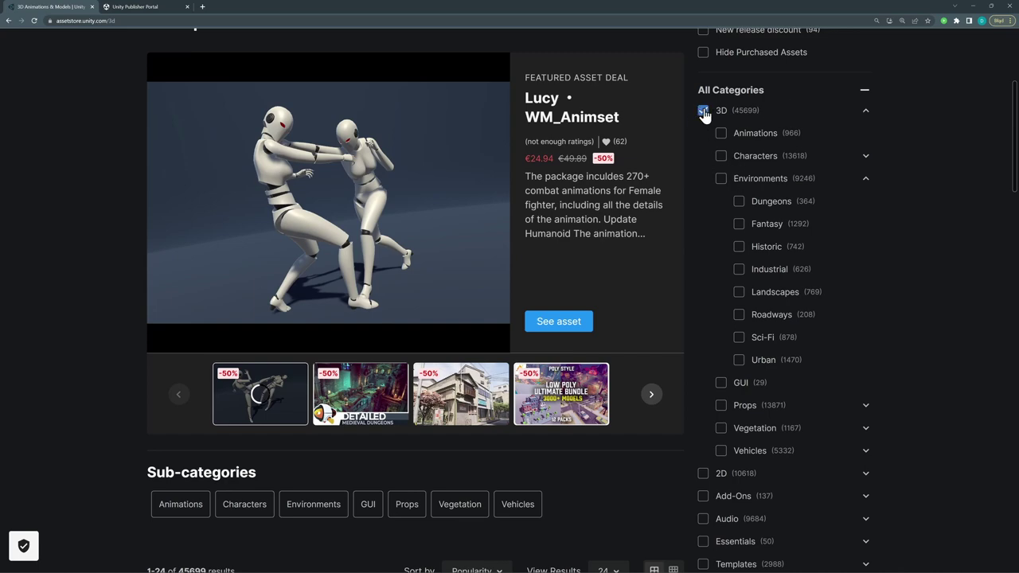
pyautogui.click(721, 406)
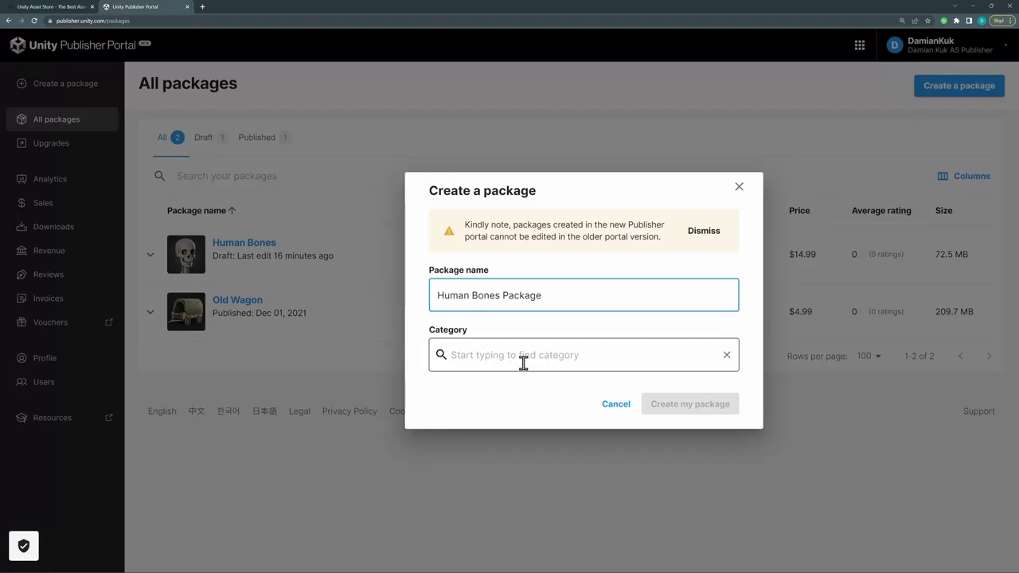
pyautogui.click(522, 358)
pyautogui.write('3')
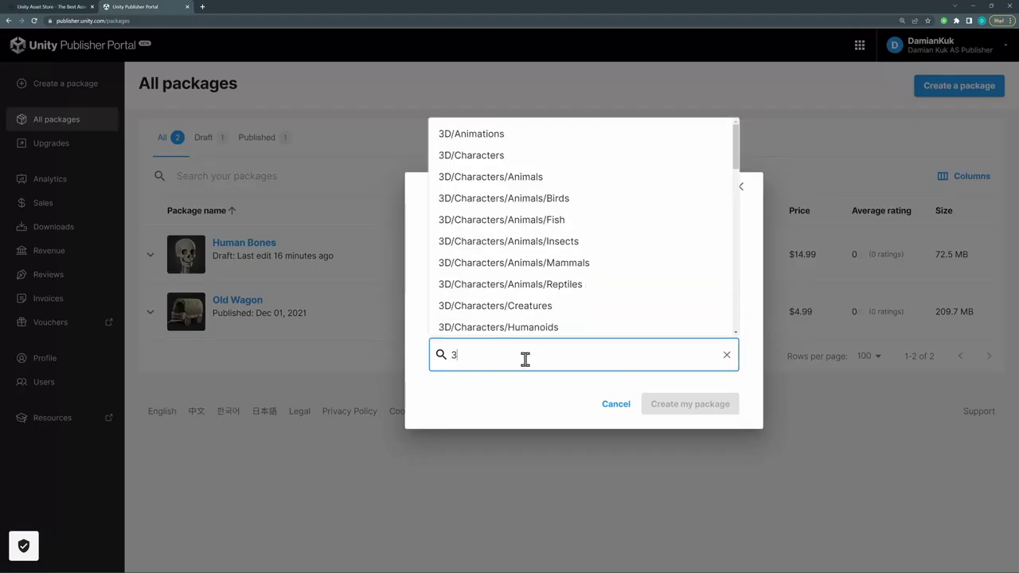
pyautogui.write('d/')
pyautogui.write('pro')
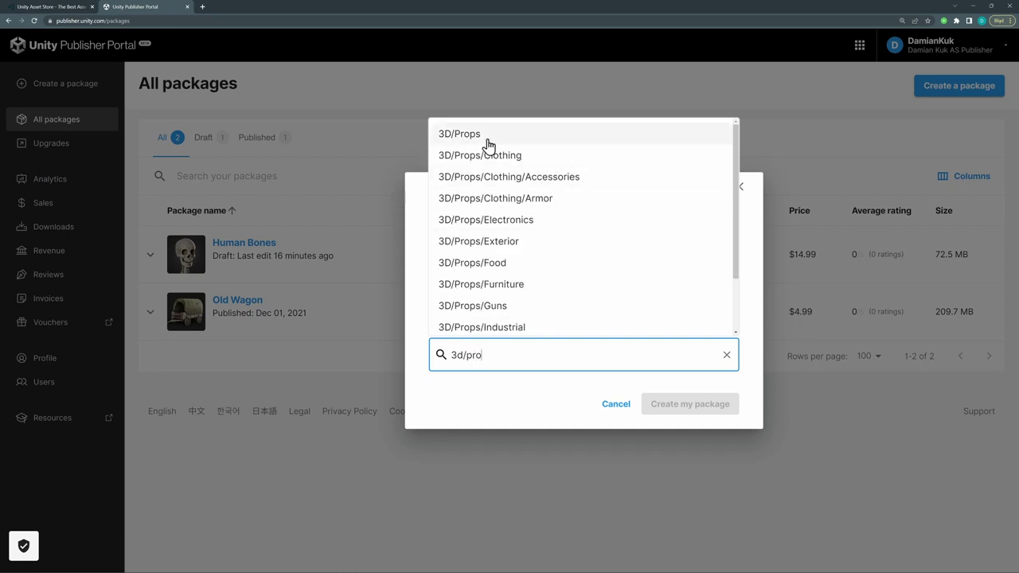
pyautogui.click(488, 144)
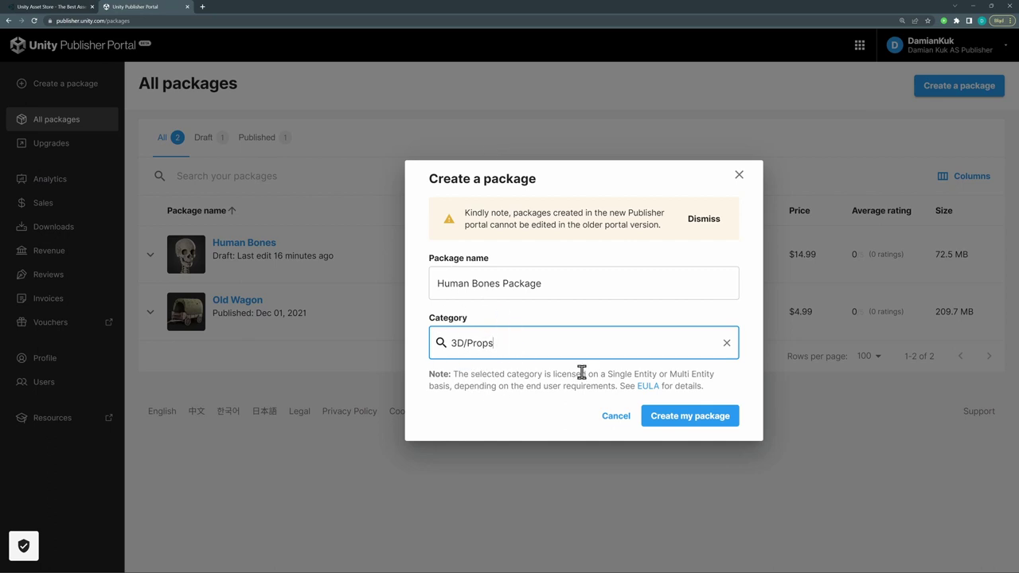
pyautogui.click(711, 430)
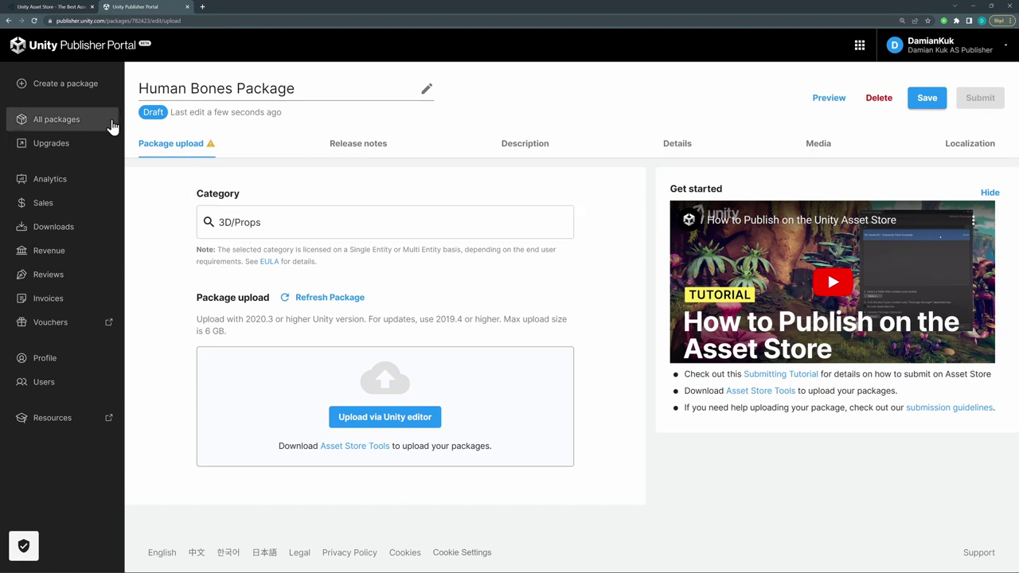
pyautogui.moveTo(198, 297); pyautogui.dragTo(270, 299)
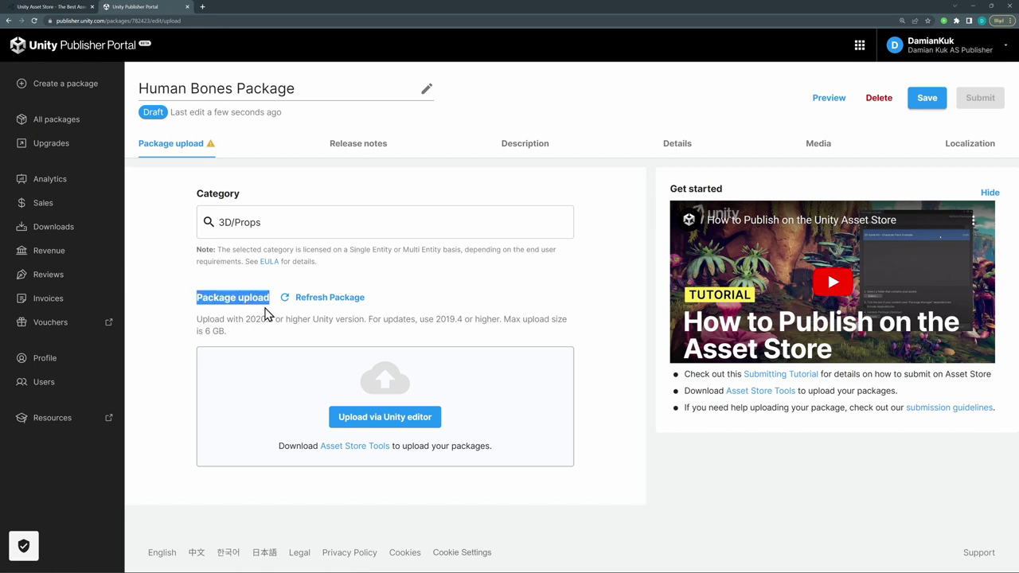
pyautogui.click(269, 317)
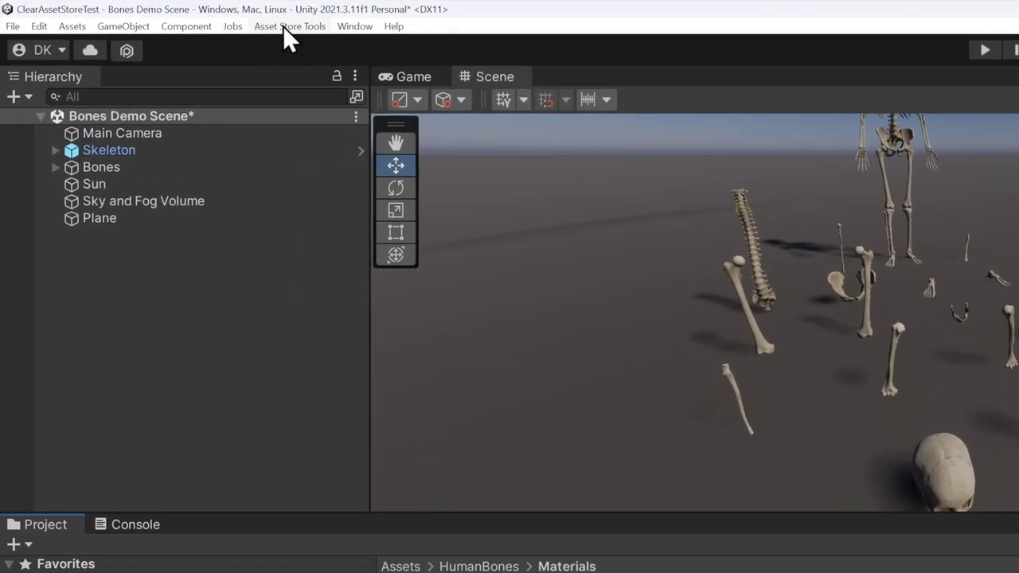
# Search the store for asset store tools and open Asset Store Publishing Tools in Unity.
pyautogui.click(309, 29)
pyautogui.click(309, 29)
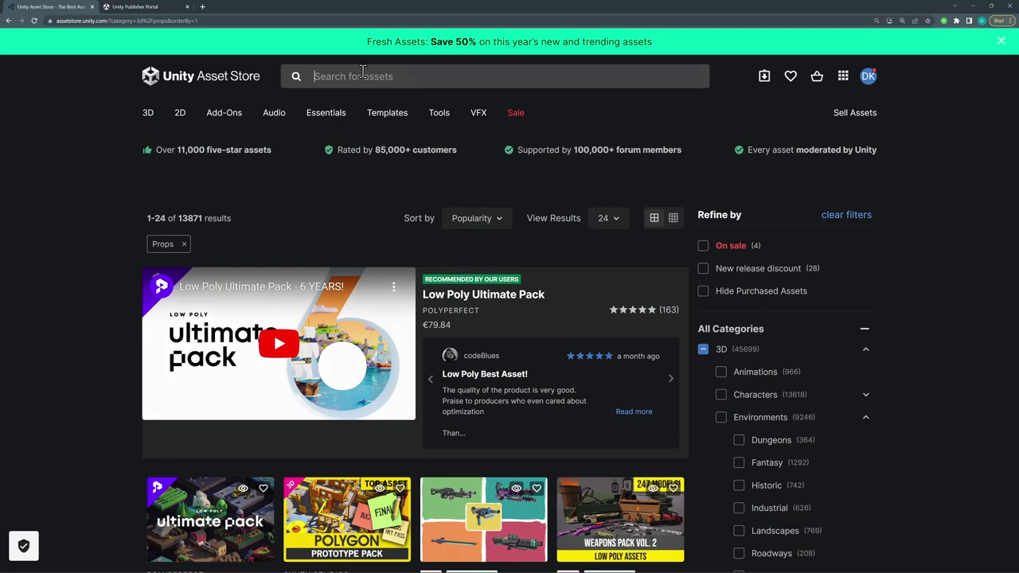
pyautogui.click(362, 73)
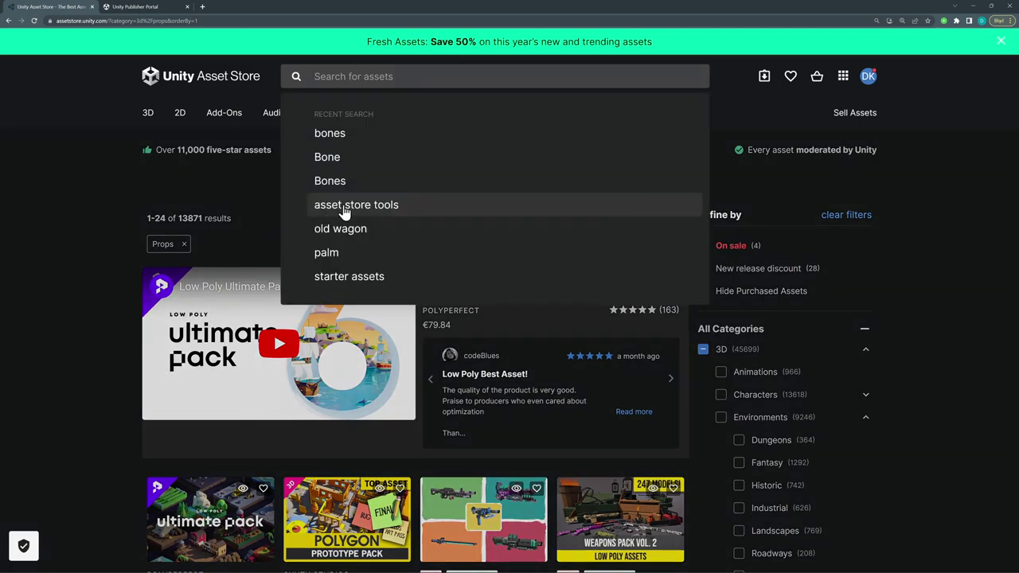
pyautogui.click(414, 207)
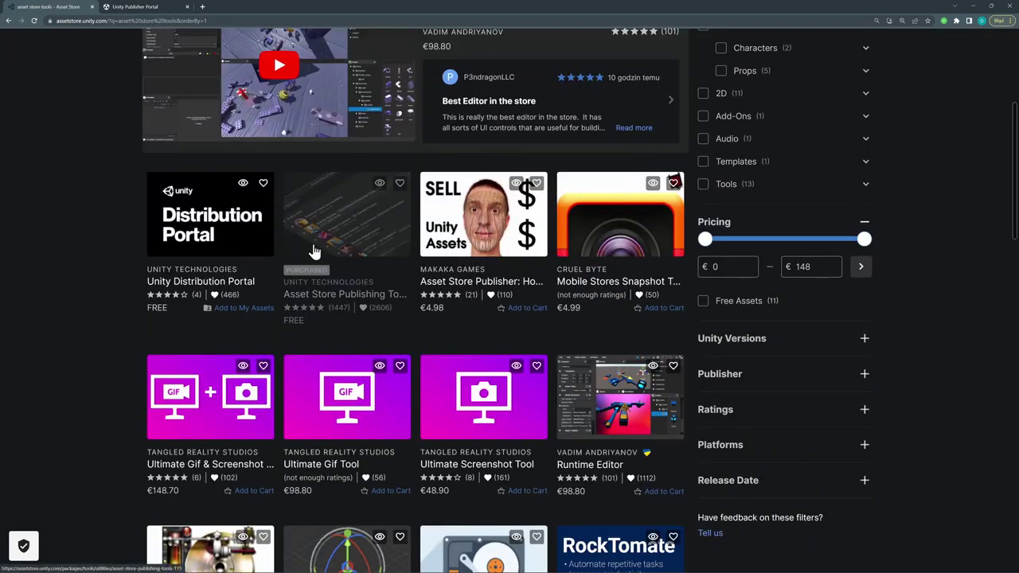
pyautogui.click(384, 301)
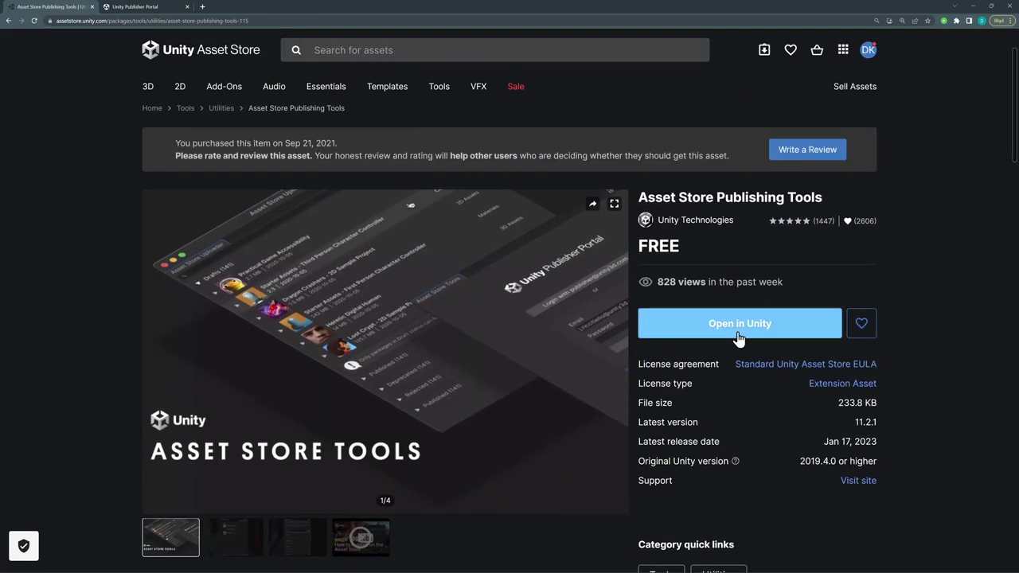
pyautogui.click(738, 336)
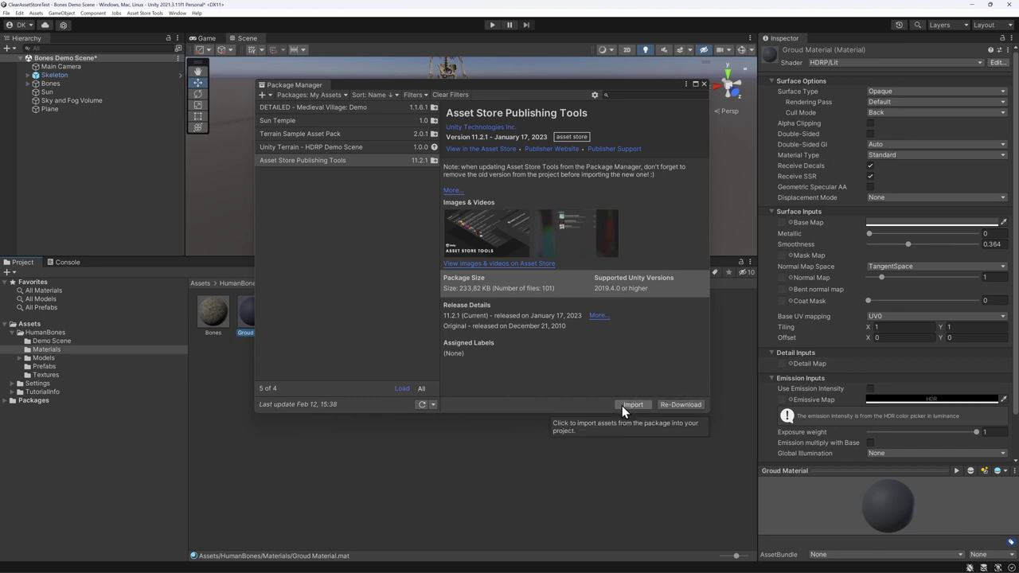
# Close Package Manager and dock a widened Asset Store Validator beside the scene.
pyautogui.click(703, 84)
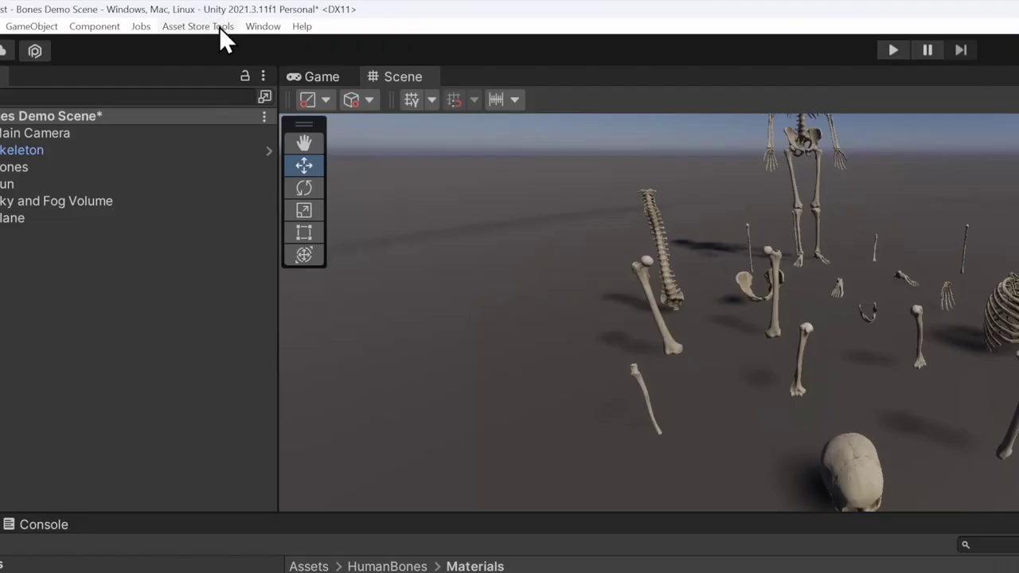
pyautogui.click(189, 26)
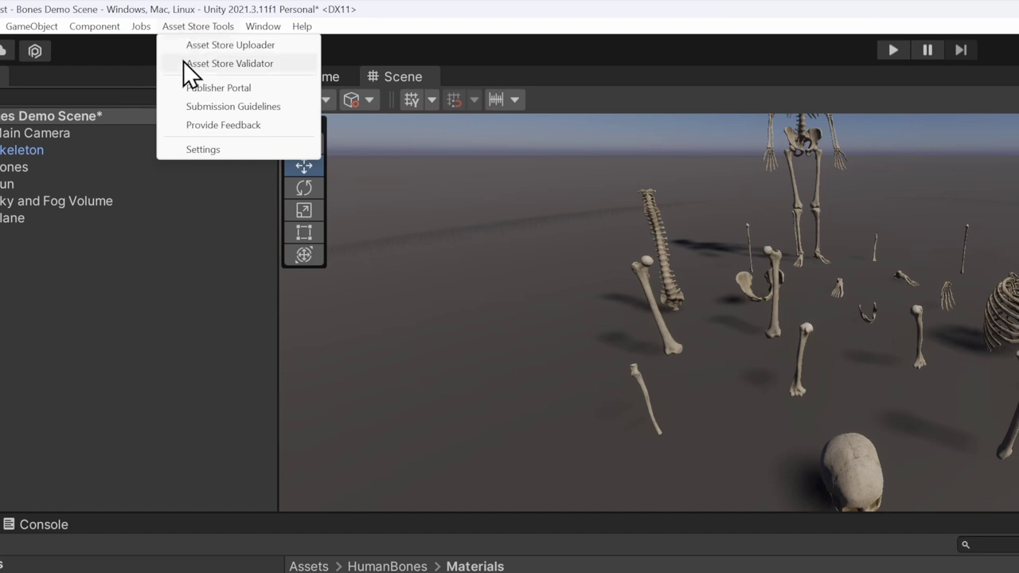
pyautogui.click(272, 64)
pyautogui.moveTo(736, 142); pyautogui.dragTo(646, 141)
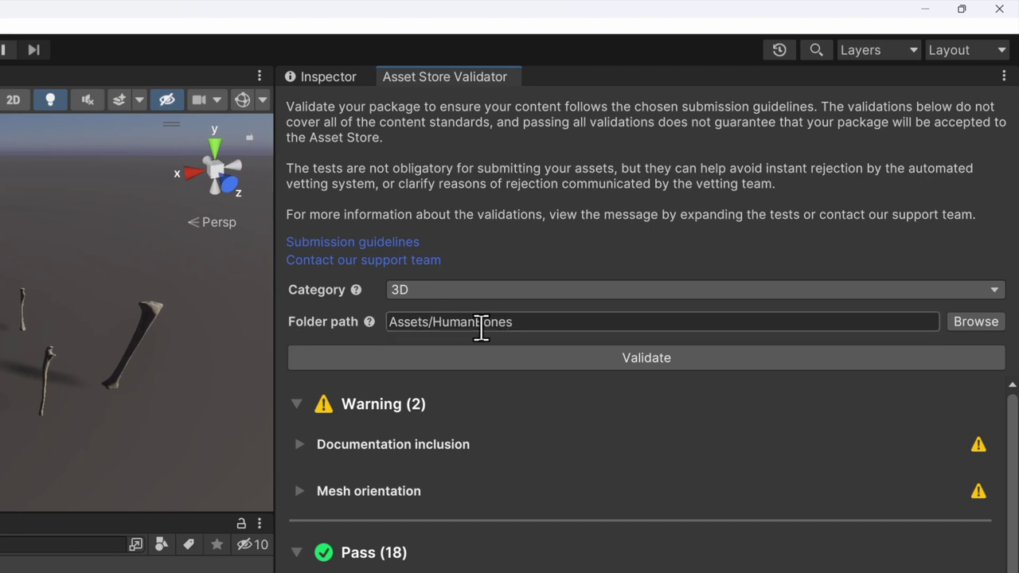
# Validate Assets/HumanBones and expand the Documentation inclusion warning about missing documentation files.
pyautogui.click(479, 358)
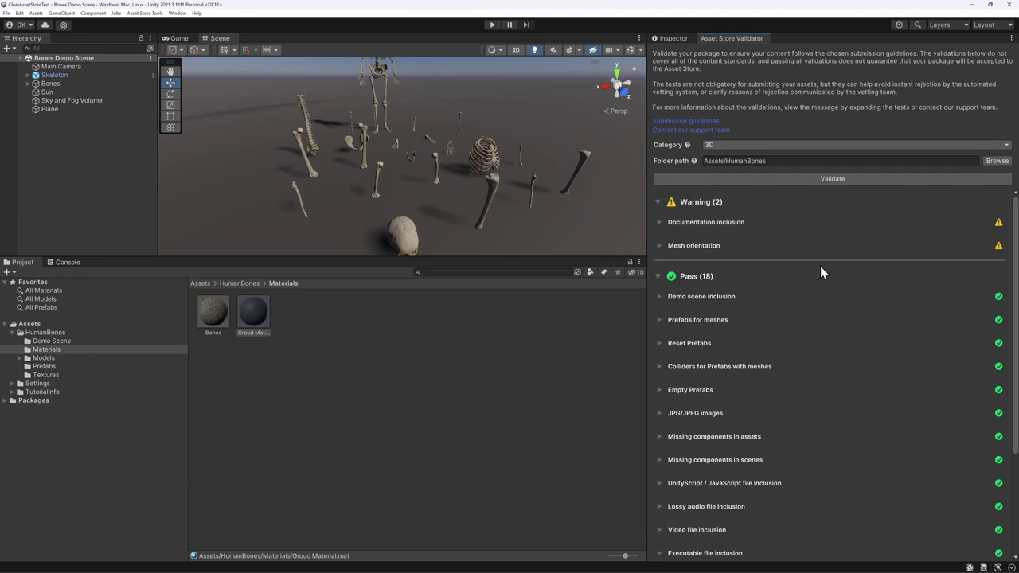
pyautogui.scroll(-3, 820, 265)
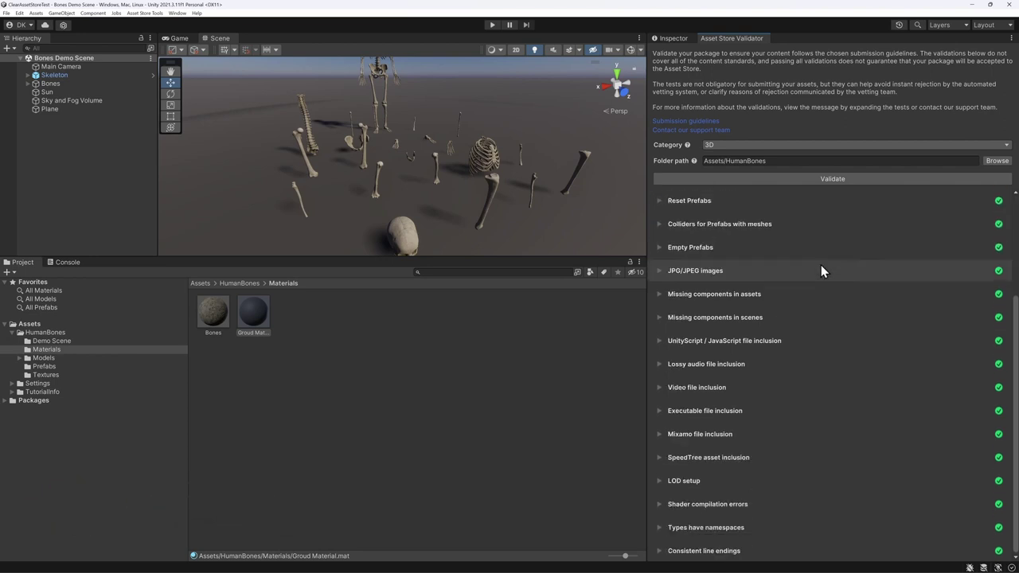
pyautogui.scroll(3, 820, 265)
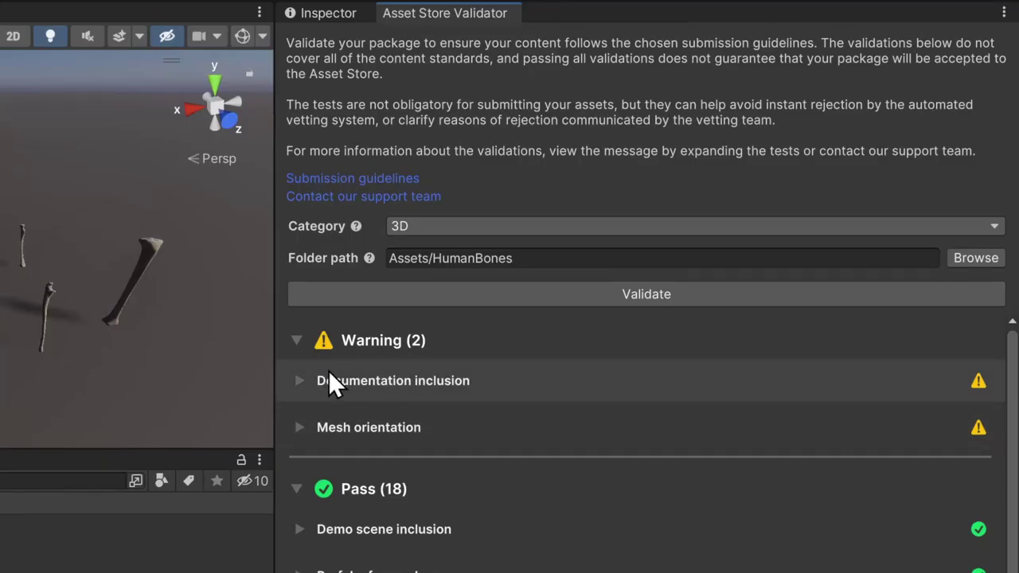
pyautogui.click(299, 381)
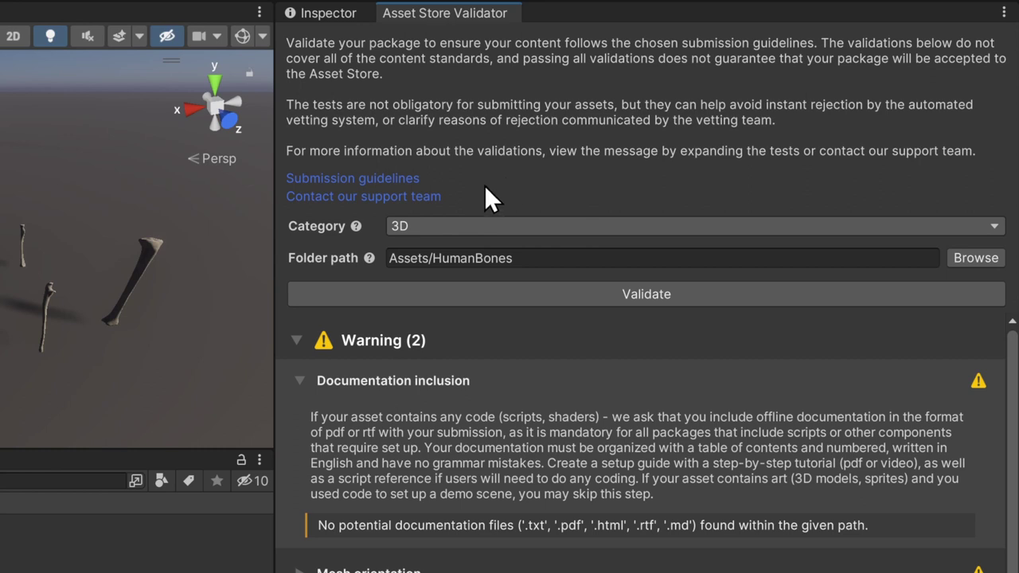
# Bring up the Asset Store Submission Guidelines and read down through all four guideline sections.
pyautogui.click(414, 179)
pyautogui.scroll(-1, 748, 177)
pyautogui.scroll(-3, 748, 177)
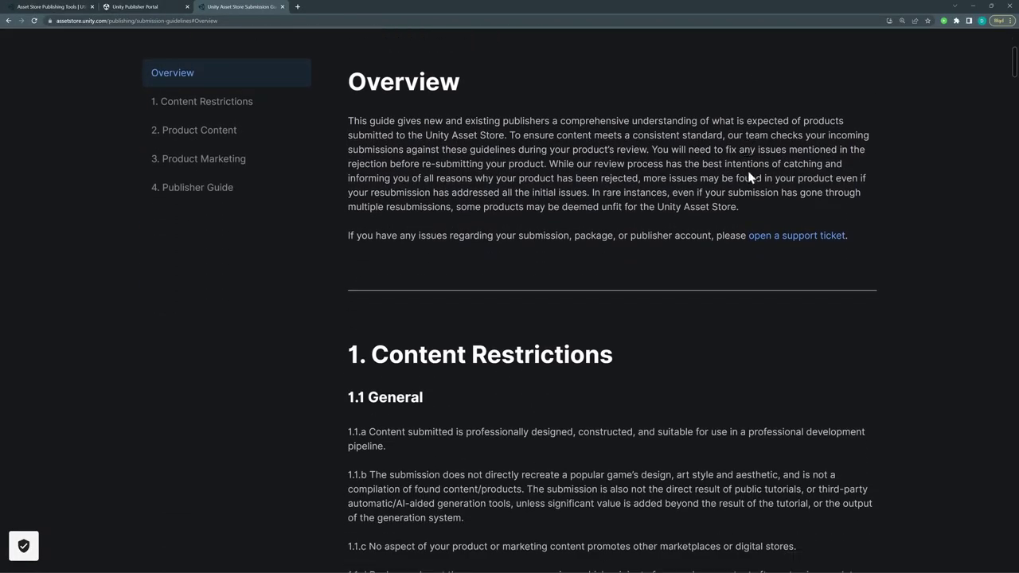
pyautogui.scroll(-3, 748, 177)
pyautogui.scroll(-5, 748, 177)
pyautogui.scroll(-3, 748, 177)
pyautogui.scroll(-2, 748, 175)
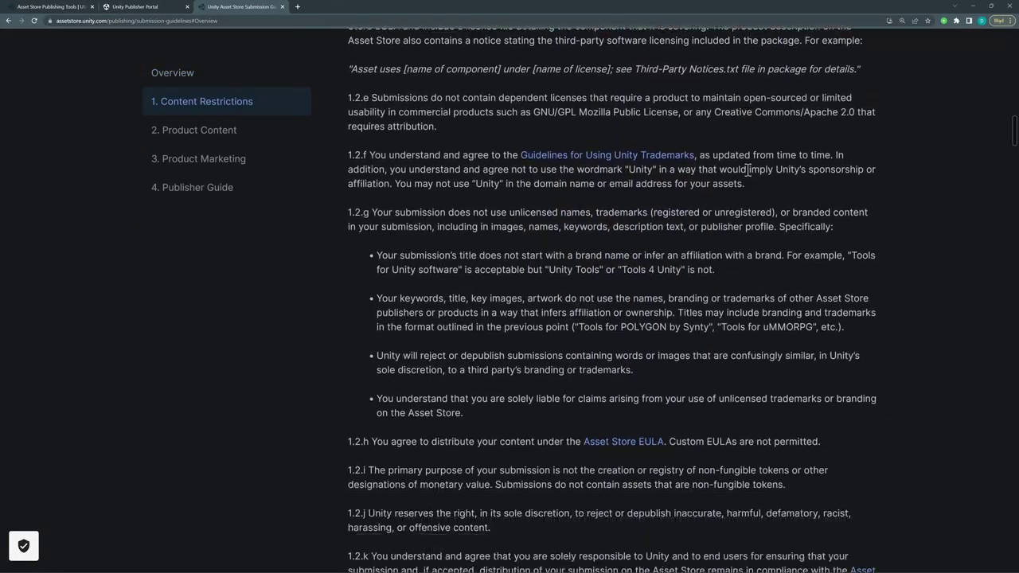
pyautogui.scroll(-1, 748, 174)
pyautogui.scroll(-2, 748, 171)
pyautogui.scroll(-3, 748, 171)
pyautogui.scroll(-5, 748, 173)
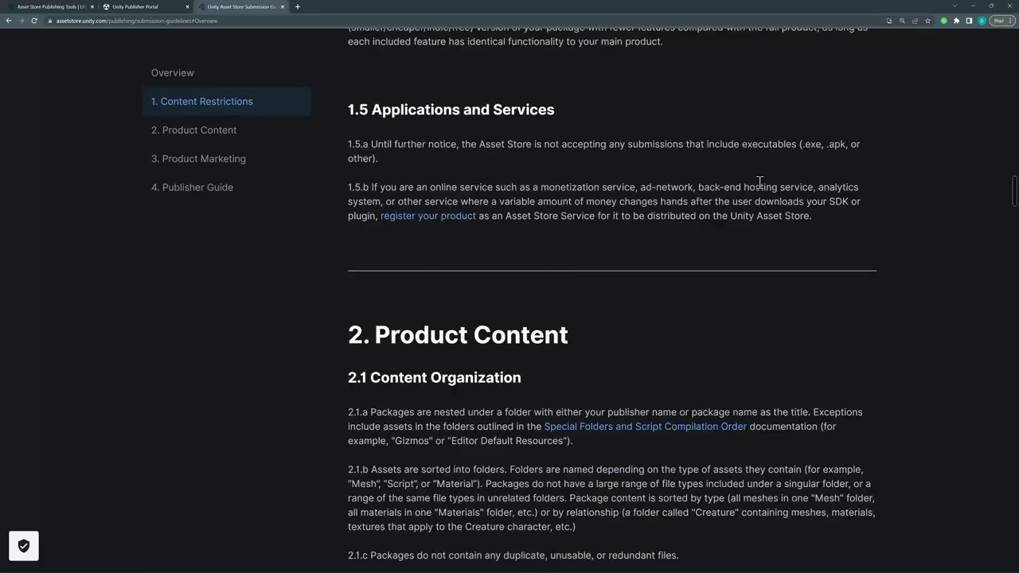
pyautogui.scroll(-4, 748, 175)
pyautogui.scroll(-5, 748, 177)
pyautogui.scroll(-3, 748, 177)
pyautogui.scroll(-5, 748, 175)
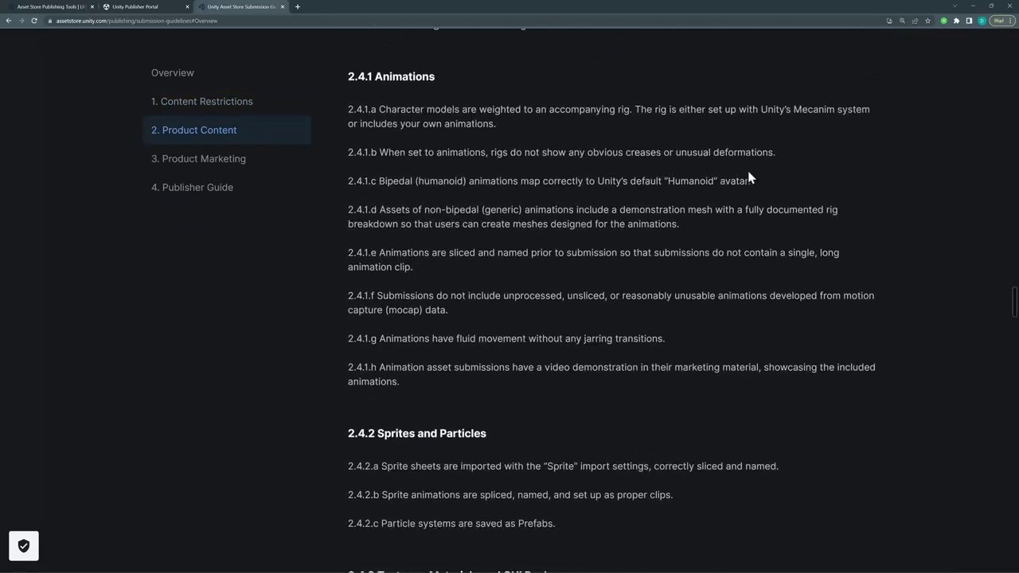
pyautogui.scroll(-1, 744, 172)
pyautogui.scroll(-1, 736, 165)
pyautogui.scroll(-2, 740, 168)
pyautogui.scroll(-4, 748, 175)
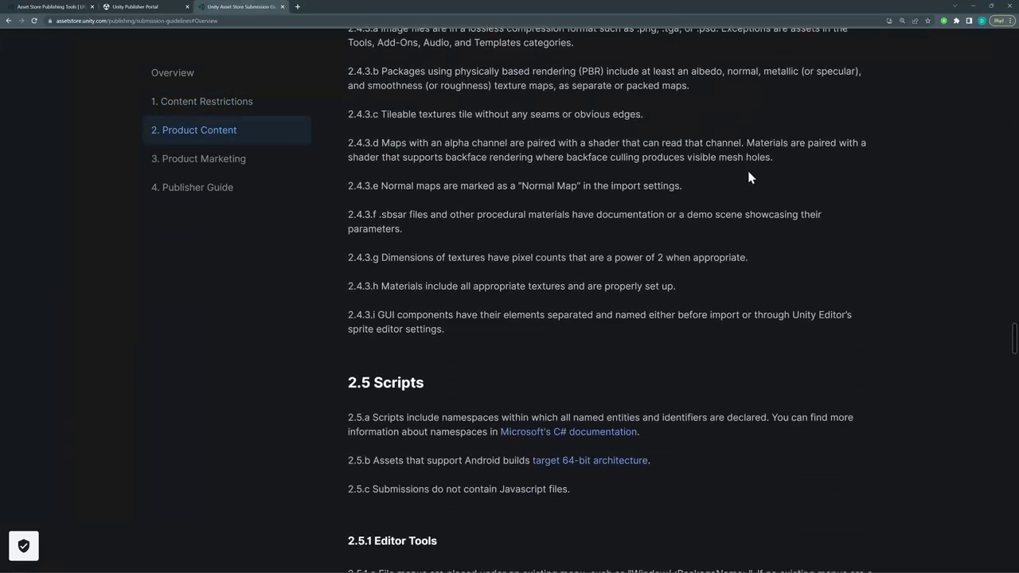
pyautogui.scroll(-1, 748, 175)
pyautogui.scroll(-2, 748, 177)
pyautogui.scroll(-3, 748, 176)
pyautogui.scroll(-1, 748, 176)
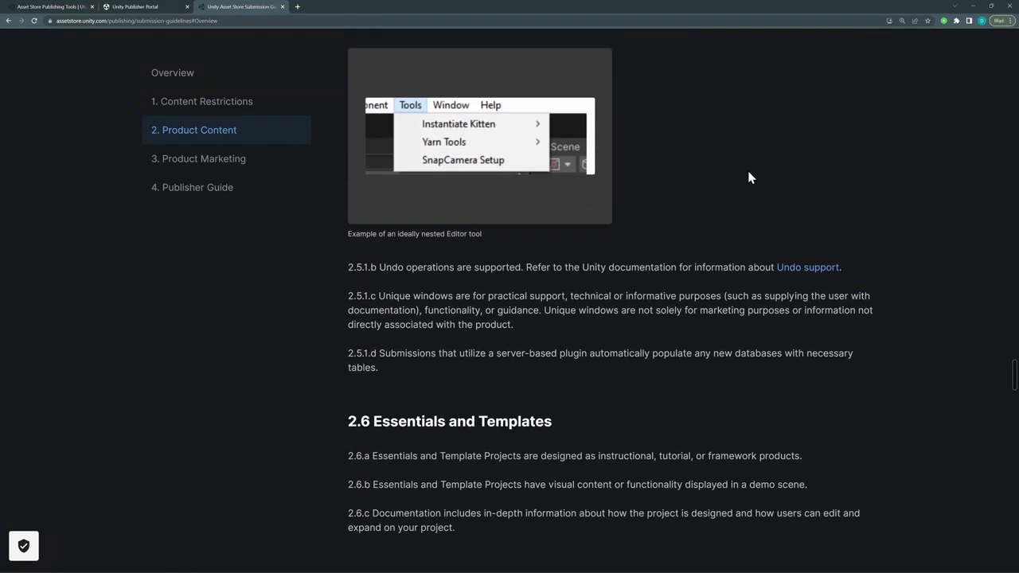
pyautogui.scroll(-2, 748, 176)
pyautogui.scroll(-2, 748, 176)
pyautogui.scroll(-2, 748, 177)
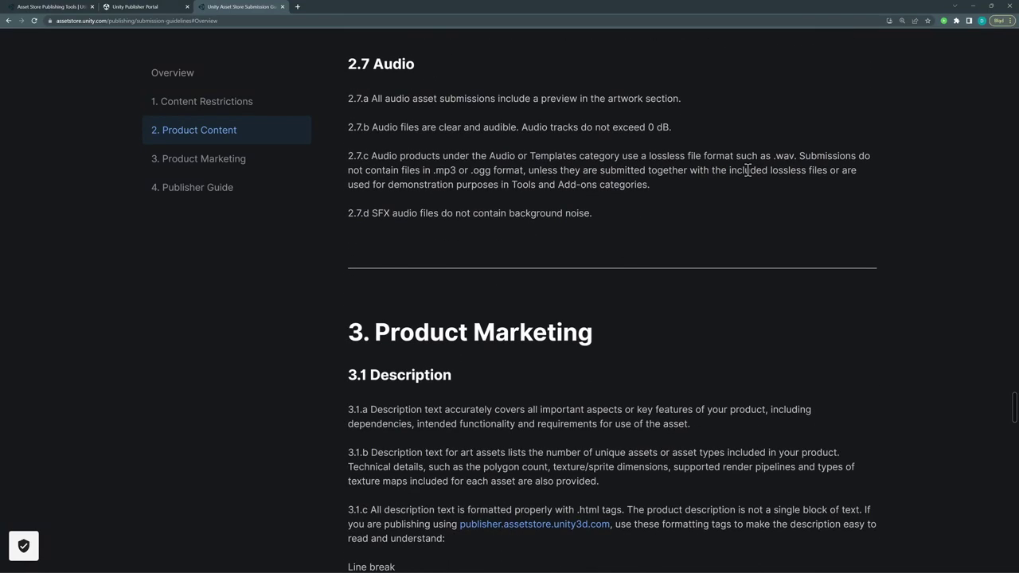
pyautogui.scroll(-2, 748, 177)
pyautogui.scroll(-3, 748, 177)
pyautogui.scroll(-2, 748, 177)
pyautogui.scroll(-1, 748, 177)
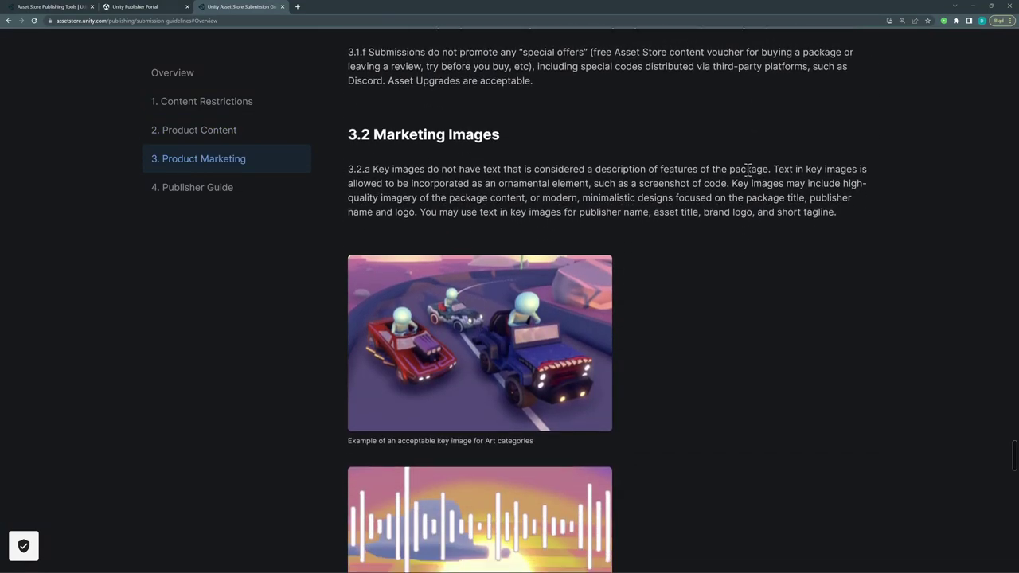
pyautogui.scroll(-3, 748, 177)
pyautogui.scroll(-4, 748, 176)
pyautogui.scroll(-4, 748, 177)
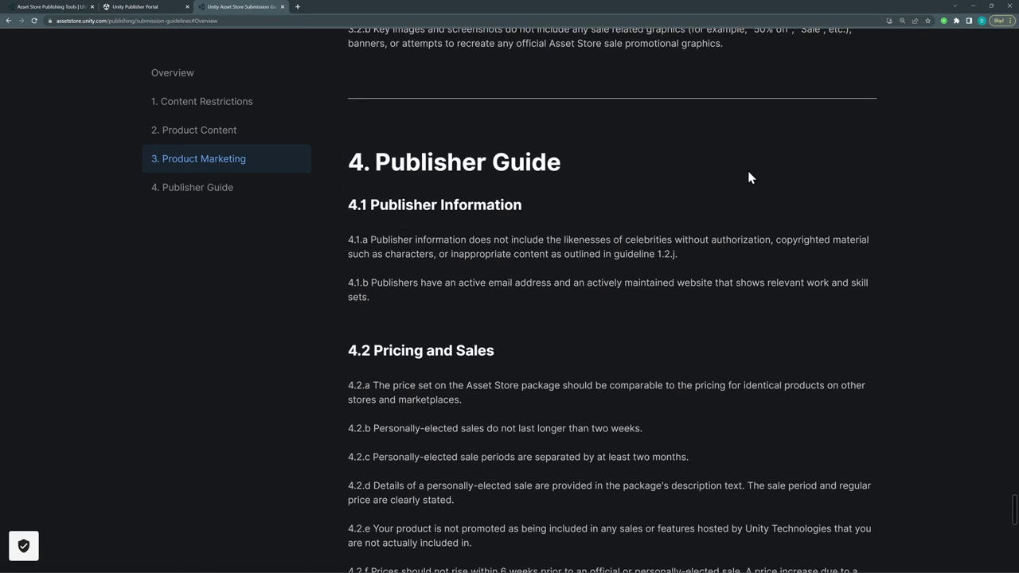
pyautogui.scroll(-3, 748, 177)
pyautogui.scroll(-1, 748, 177)
# Scroll back up the guidelines page to the Overview.
pyautogui.scroll(2, 748, 177)
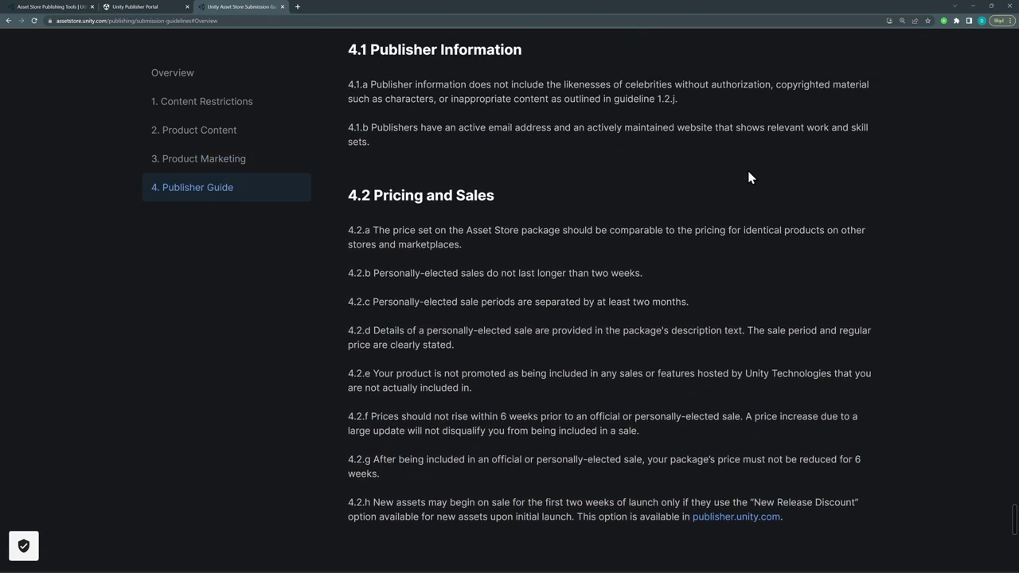
pyautogui.scroll(1, 748, 176)
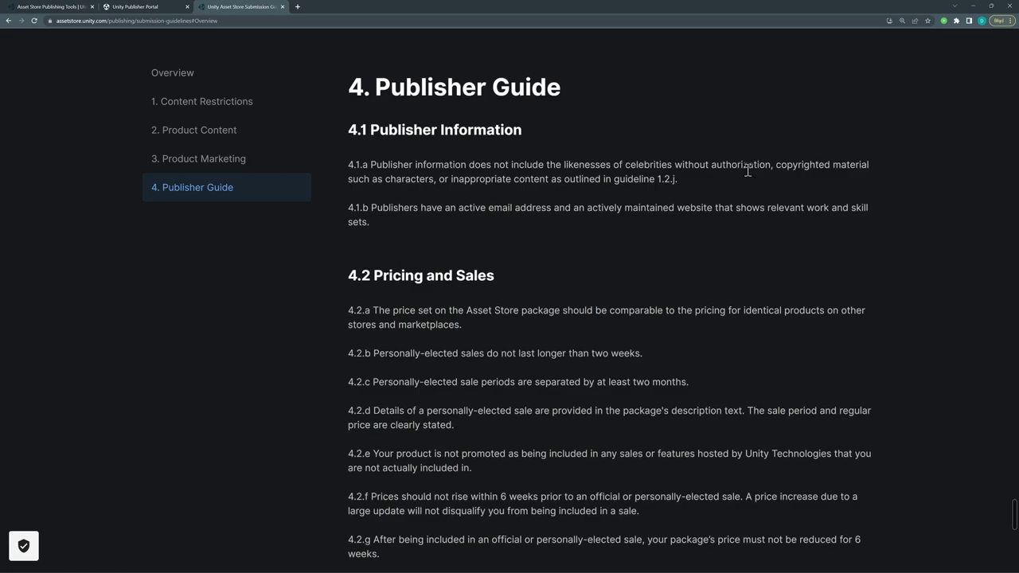
pyautogui.scroll(10, 748, 176)
pyautogui.scroll(10, 748, 175)
pyautogui.scroll(10, 748, 171)
pyautogui.scroll(5, 748, 171)
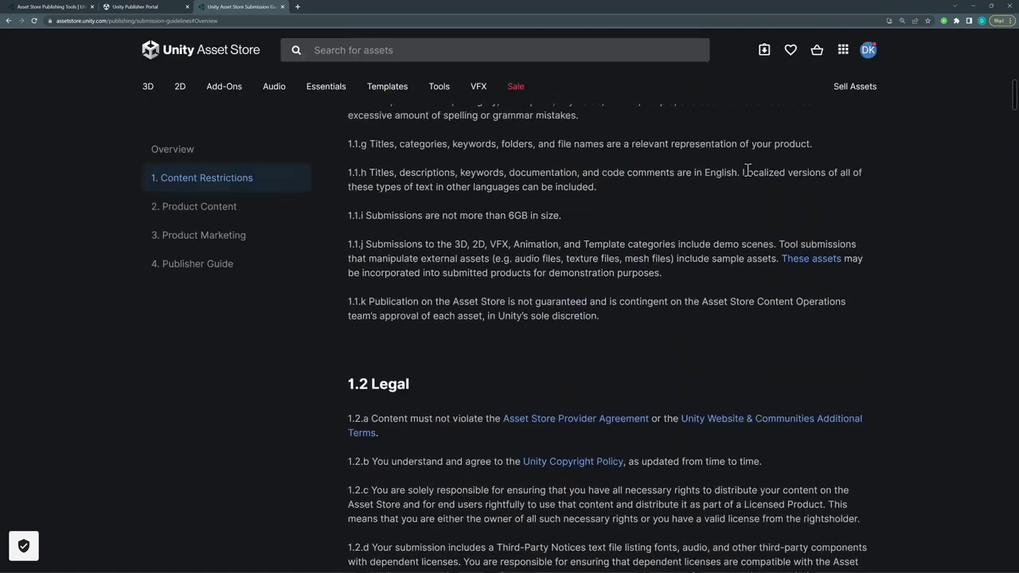
pyautogui.scroll(2, 748, 173)
pyautogui.scroll(4, 748, 175)
pyautogui.scroll(5, 748, 175)
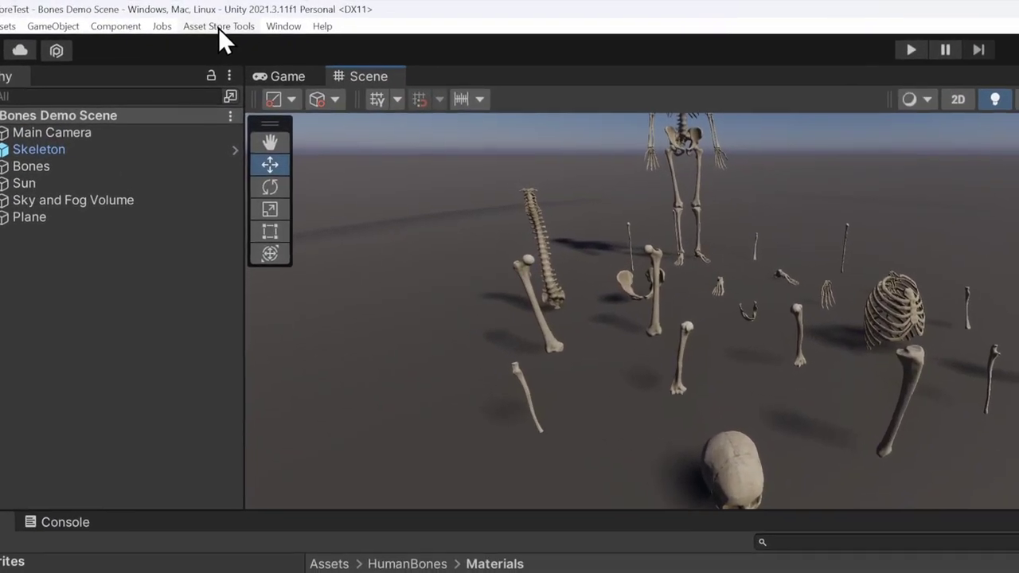
# Launch the Asset Store Uploader from the Asset Store Tools menu.
pyautogui.click(219, 26)
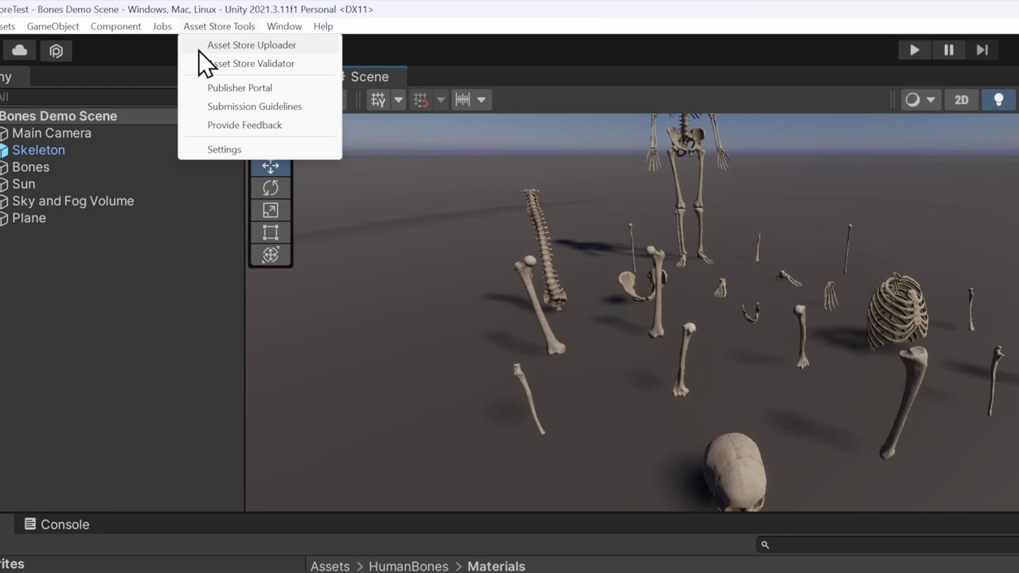
pyautogui.click(233, 45)
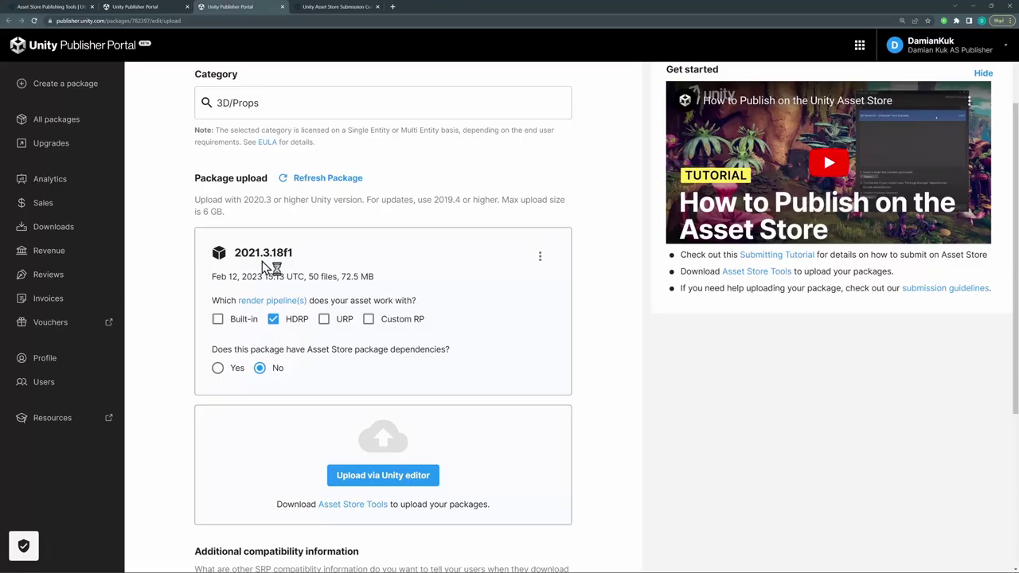
pyautogui.doubleClick(245, 255)
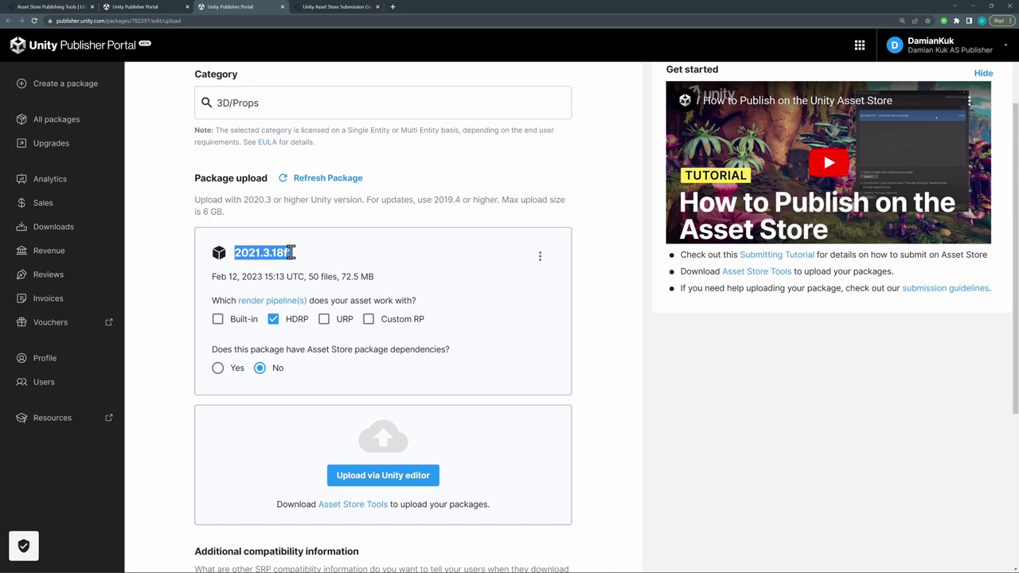
pyautogui.click(307, 257)
pyautogui.scroll(-1, 306, 256)
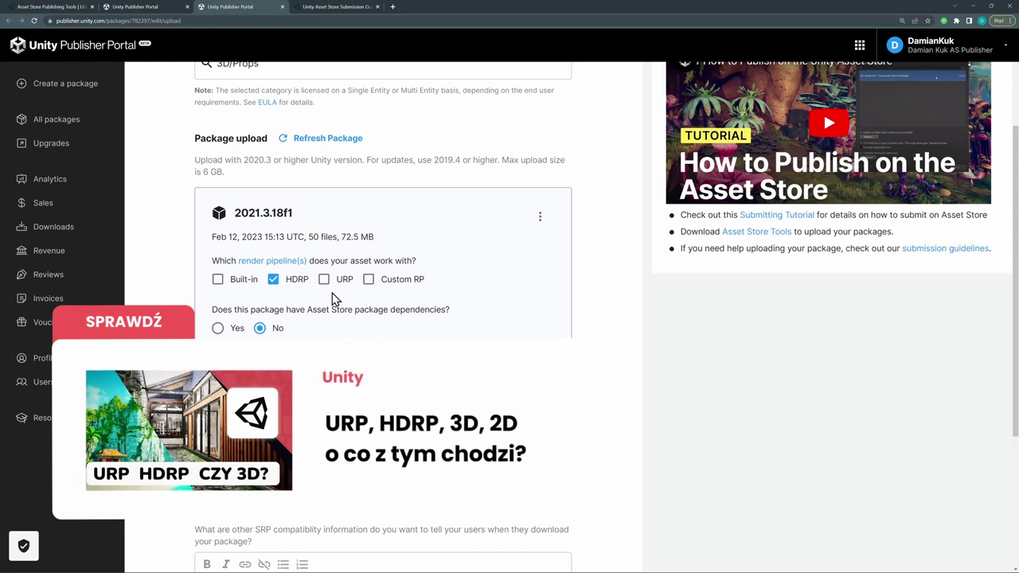
pyautogui.scroll(3, 333, 297)
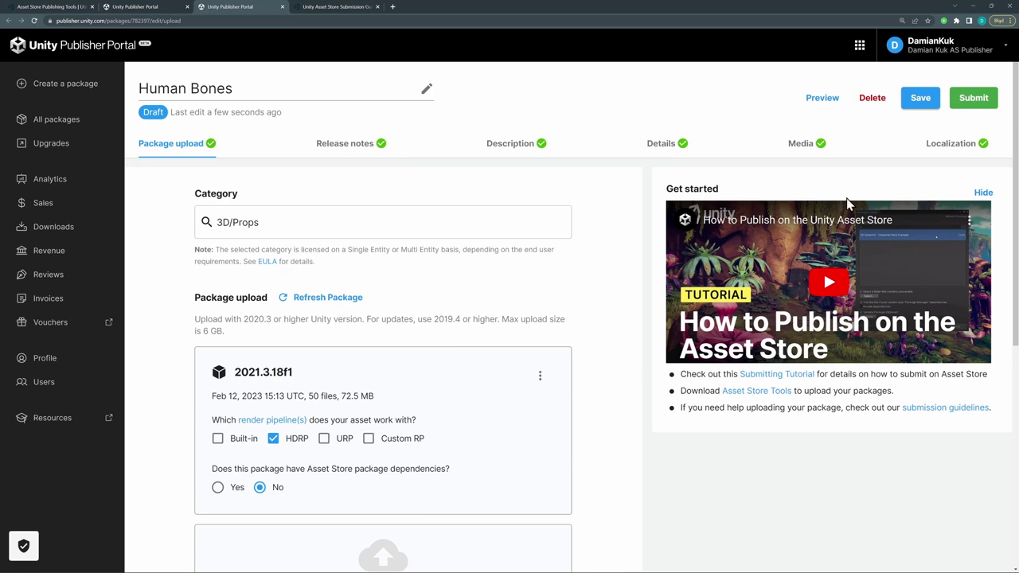
# Review the release notes: version 1.0 with a 'First release' changelog entry.
pyautogui.click(341, 149)
pyautogui.press('Tab')
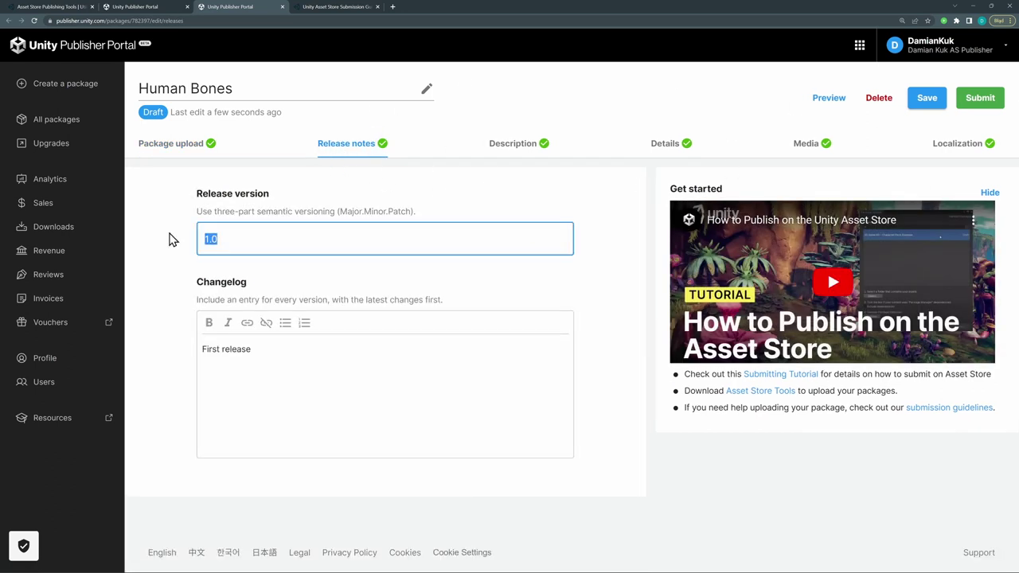
pyautogui.moveTo(283, 375)
pyautogui.mouseDown()
pyautogui.moveTo(196, 355)
pyautogui.moveTo(161, 359)
pyautogui.mouseUp()
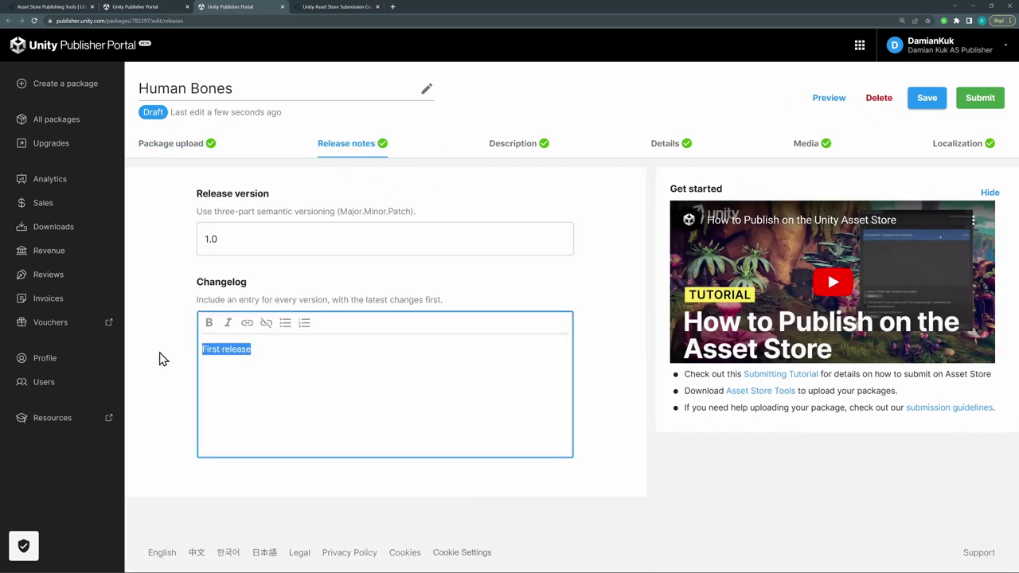
pyautogui.click(294, 360)
pyautogui.moveTo(307, 357); pyautogui.dragTo(167, 355)
pyautogui.moveTo(300, 358); pyautogui.dragTo(167, 355)
pyautogui.click(303, 354)
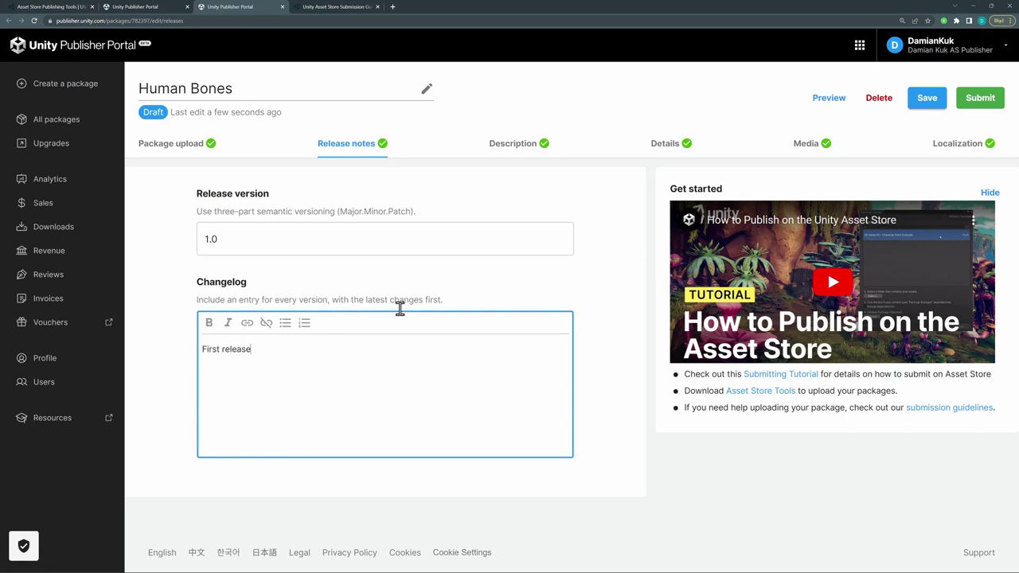
# Review the Description section's summary and package description text.
pyautogui.click(495, 152)
pyautogui.moveTo(318, 250); pyautogui.dragTo(167, 228)
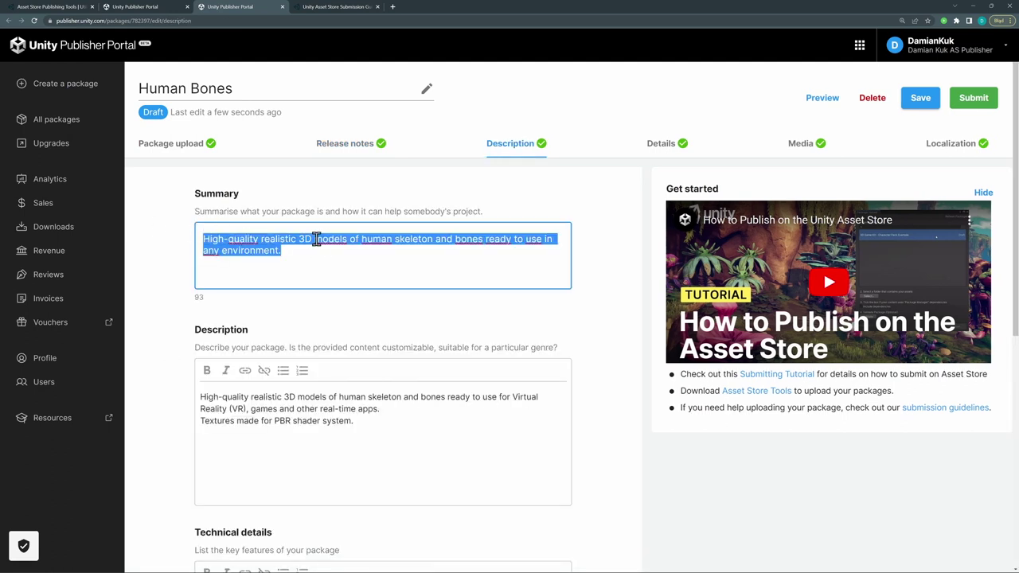
pyautogui.scroll(-1, 191, 231)
pyautogui.click(445, 355)
pyautogui.moveTo(445, 356); pyautogui.dragTo(170, 316)
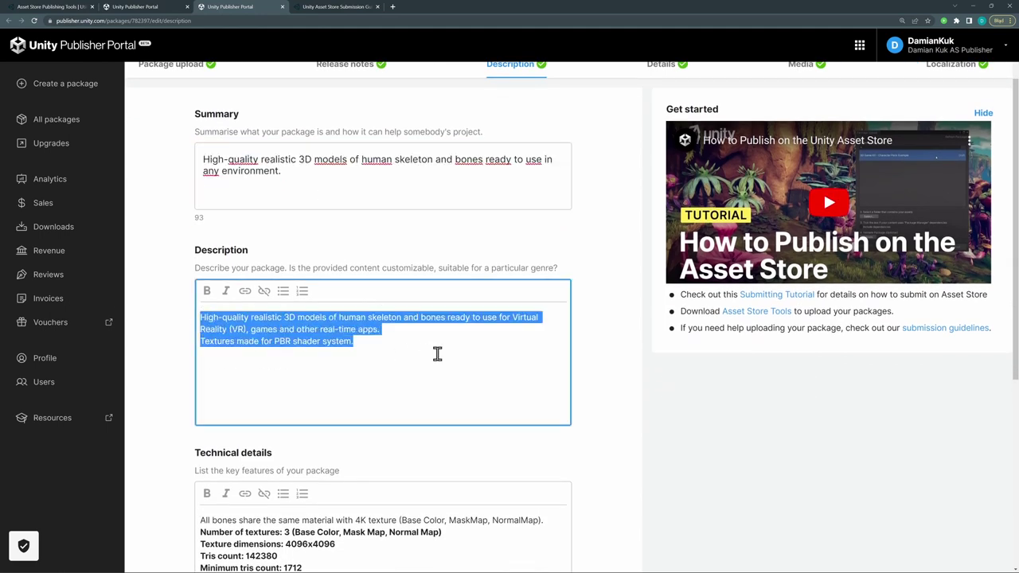
pyautogui.click(433, 351)
pyautogui.scroll(-1, 428, 339)
pyautogui.moveTo(395, 269); pyautogui.dragTo(164, 239)
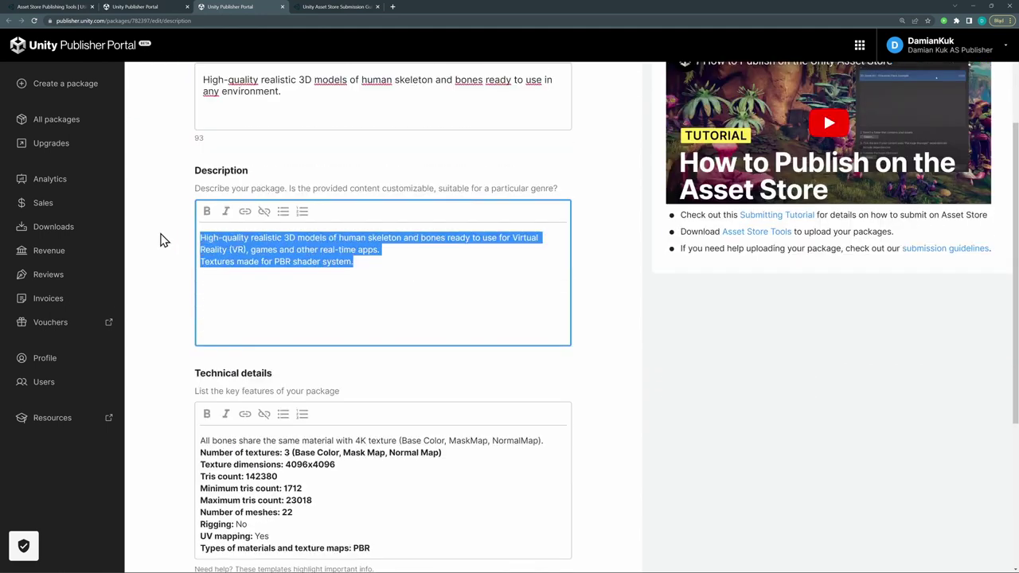
pyautogui.click(415, 278)
pyautogui.scroll(-1, 414, 278)
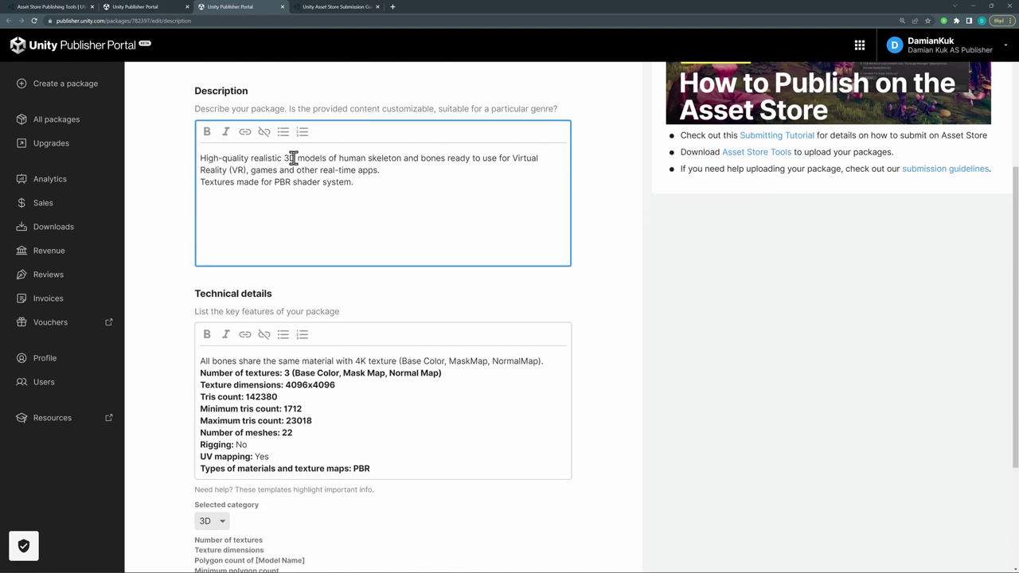
# Check the technical details, including 4096x4096 textures and a maximum of 23018 tris.
pyautogui.moveTo(195, 293); pyautogui.dragTo(271, 292)
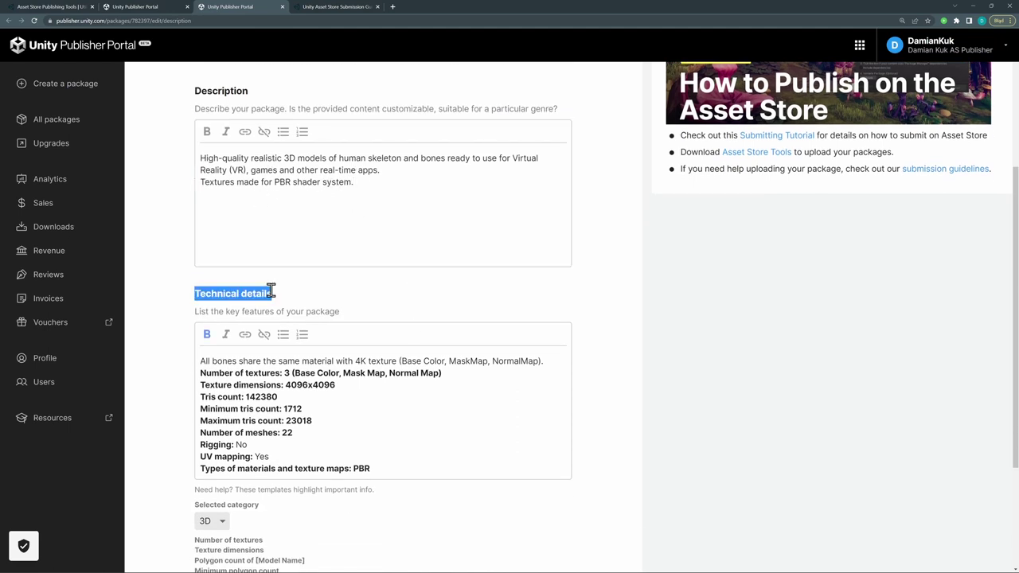
pyautogui.doubleClick(302, 385)
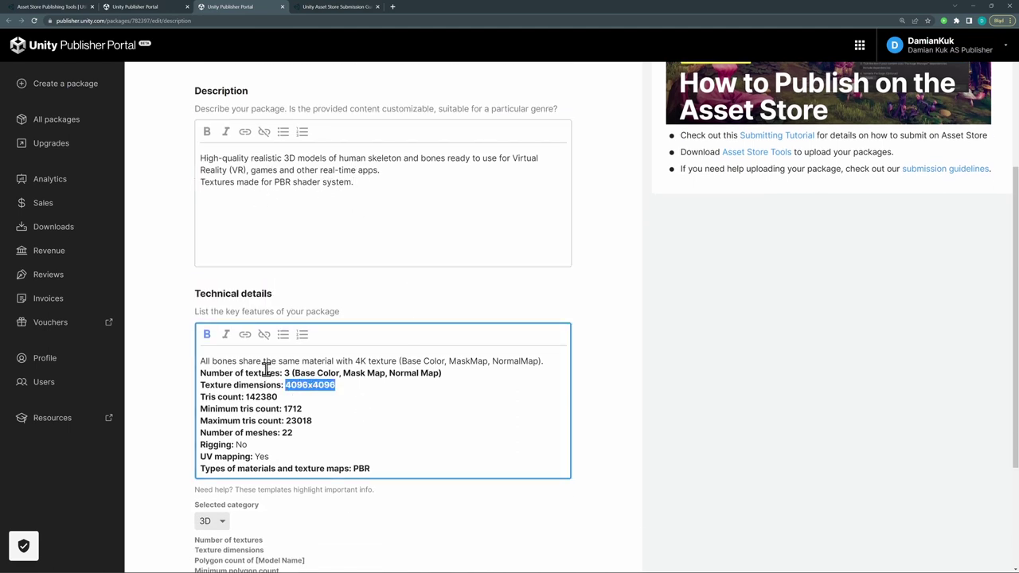
pyautogui.click(432, 418)
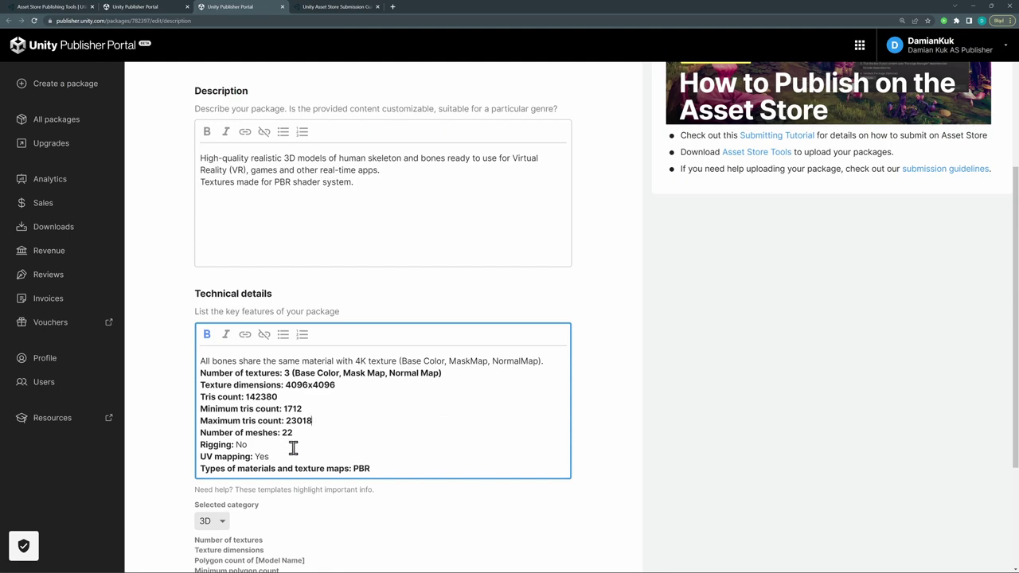
pyautogui.scroll(-1, 291, 418)
pyautogui.scroll(-1, 292, 382)
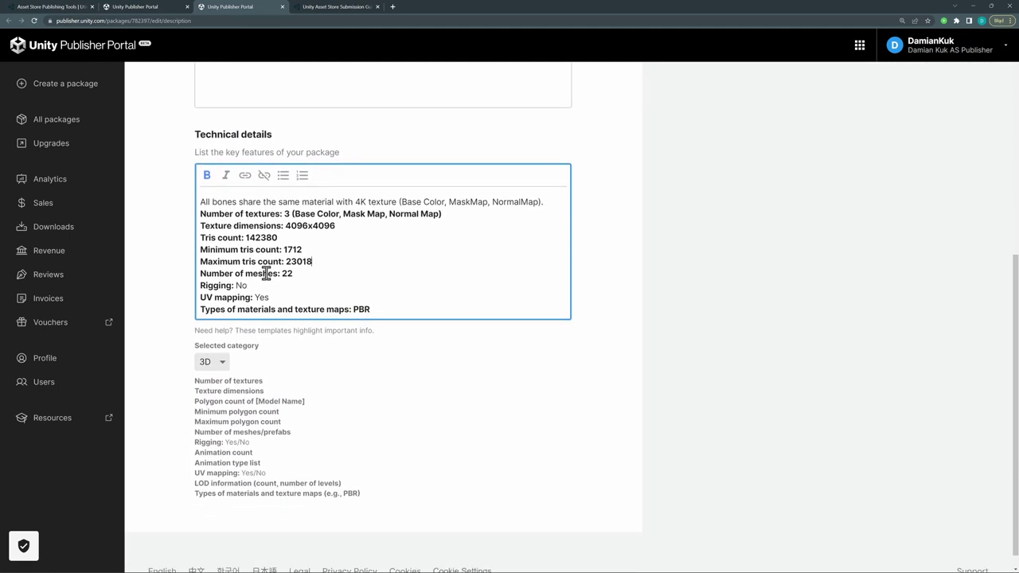
pyautogui.scroll(1, 501, 370)
pyautogui.scroll(4, 491, 360)
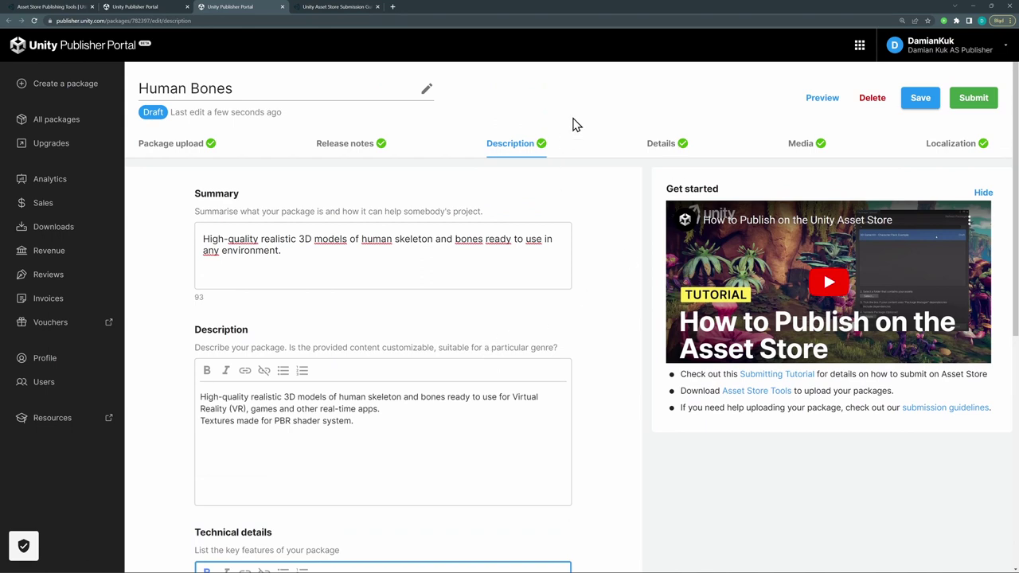
# Keep the package paid and change its 4,99 price to 14,99.
pyautogui.click(654, 147)
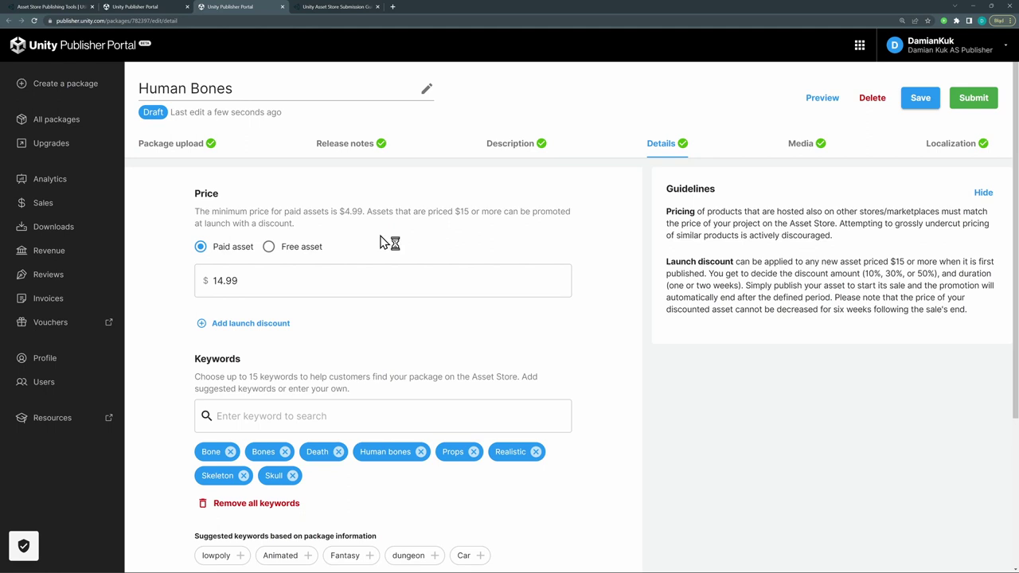
pyautogui.click(268, 248)
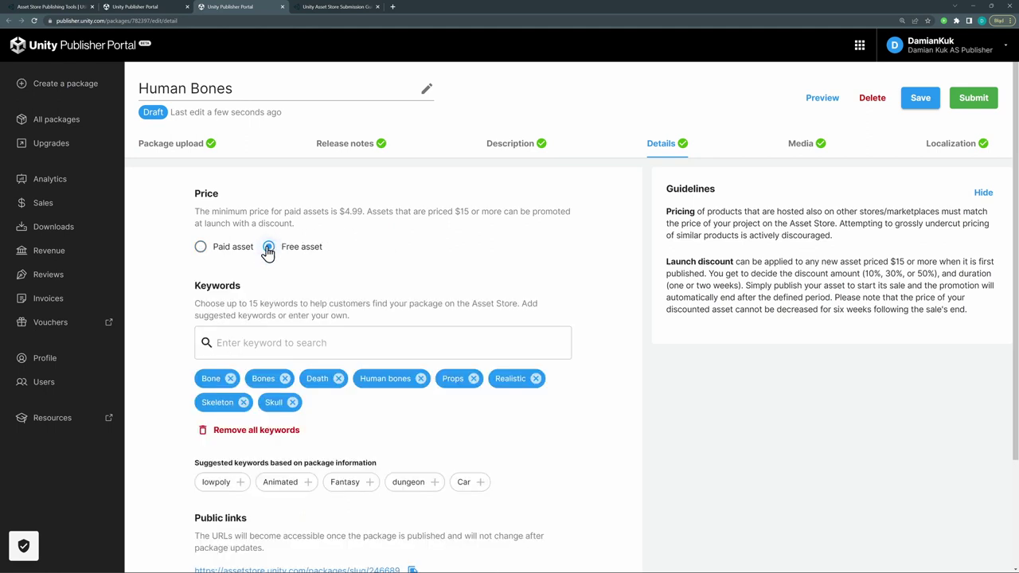
pyautogui.click(201, 248)
pyautogui.moveTo(253, 280); pyautogui.dragTo(201, 284)
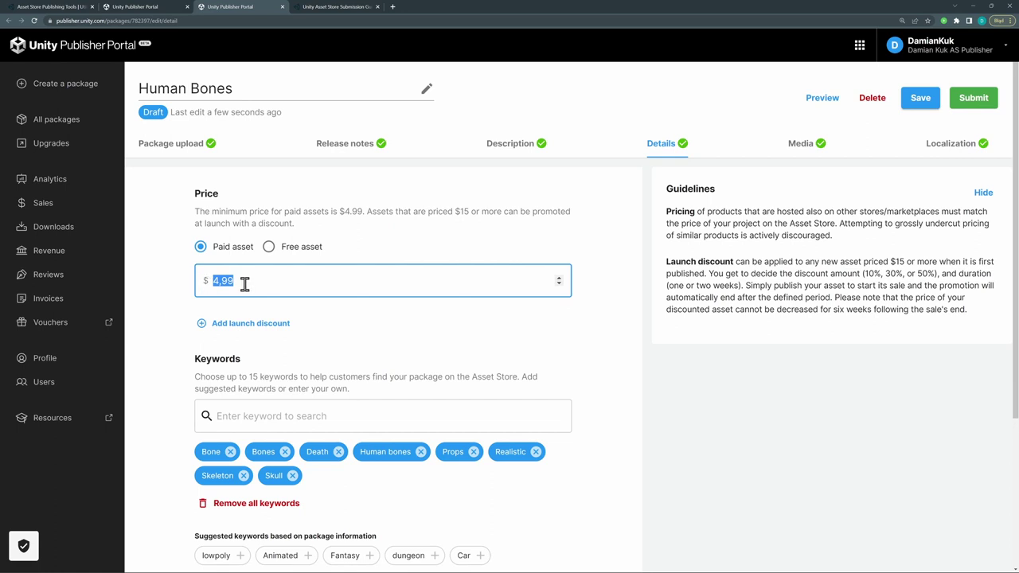
pyautogui.click(213, 282)
pyautogui.write('1')
# Check the keywords field, then move to the package's Media section.
pyautogui.scroll(-3, 322, 312)
pyautogui.click(241, 223)
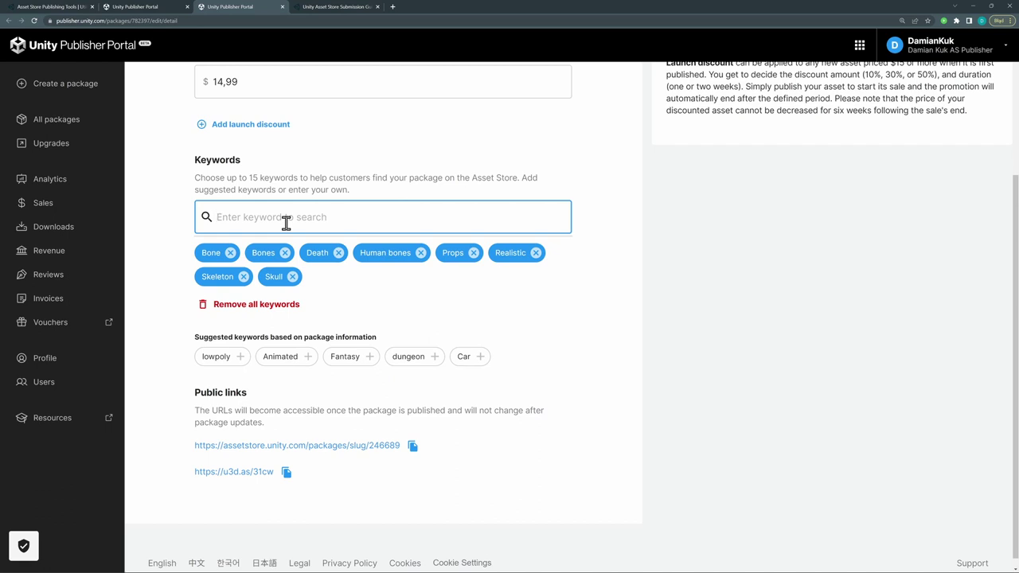
pyautogui.scroll(3, 286, 223)
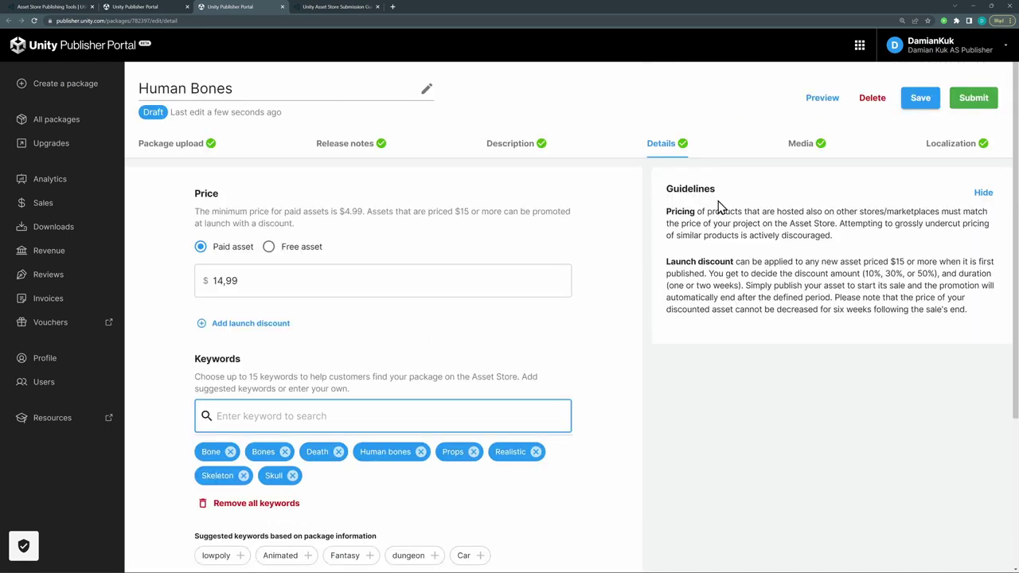
pyautogui.click(796, 153)
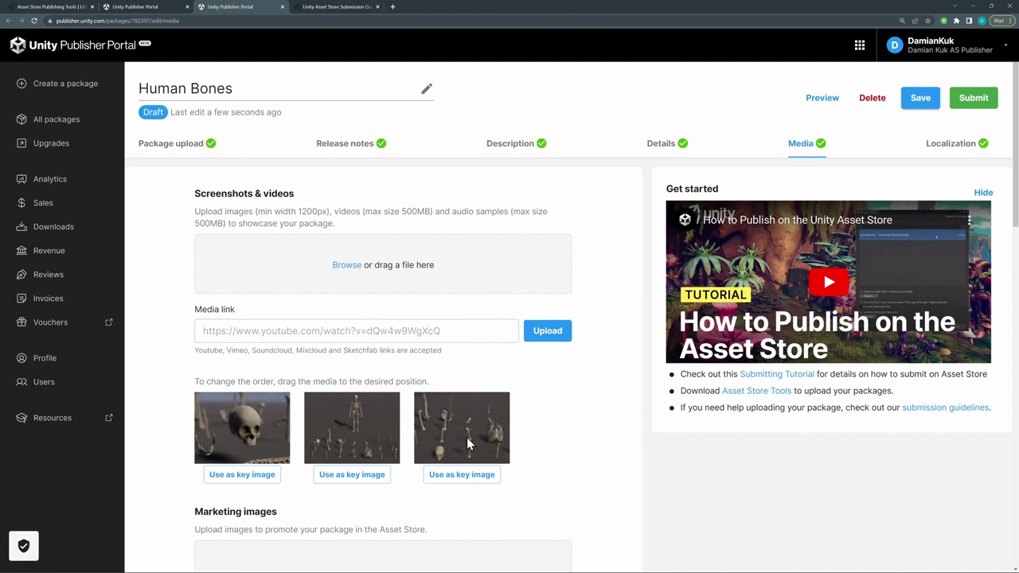
pyautogui.click(812, 99)
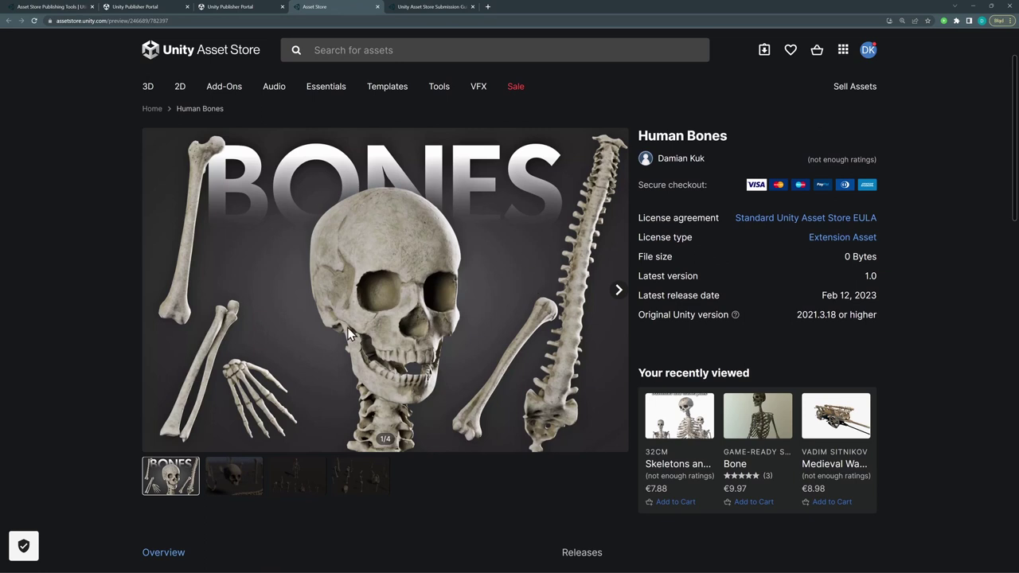
pyautogui.click(243, 487)
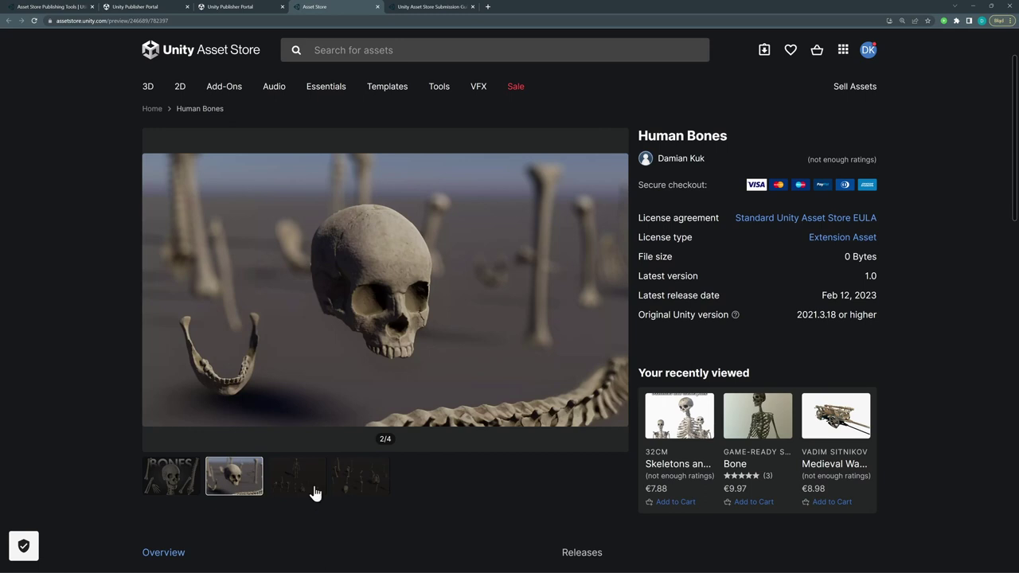
pyautogui.click(315, 494)
pyautogui.click(365, 486)
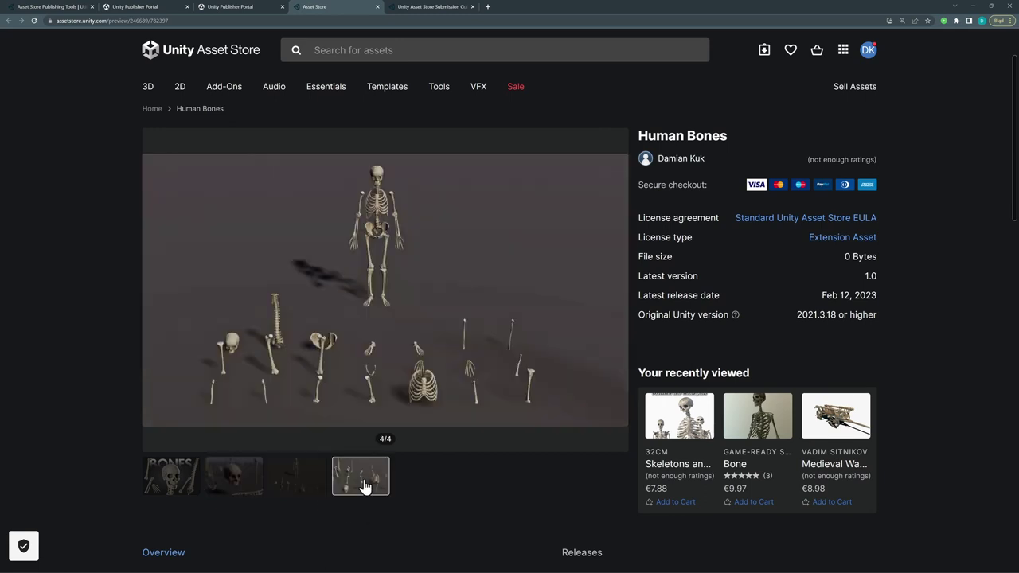
pyautogui.click(221, 7)
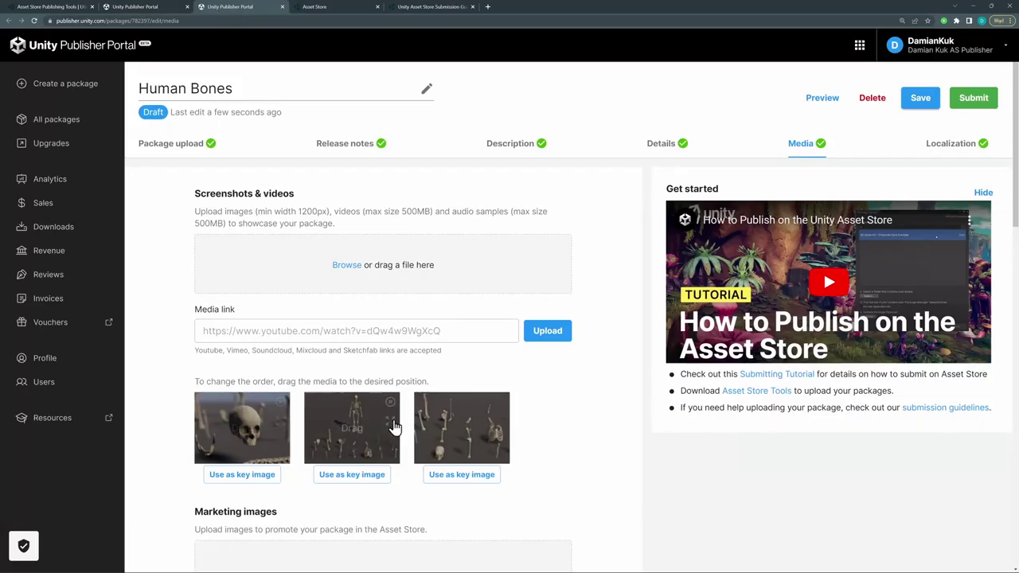
pyautogui.scroll(-2, 316, 314)
pyautogui.scroll(-3, 316, 315)
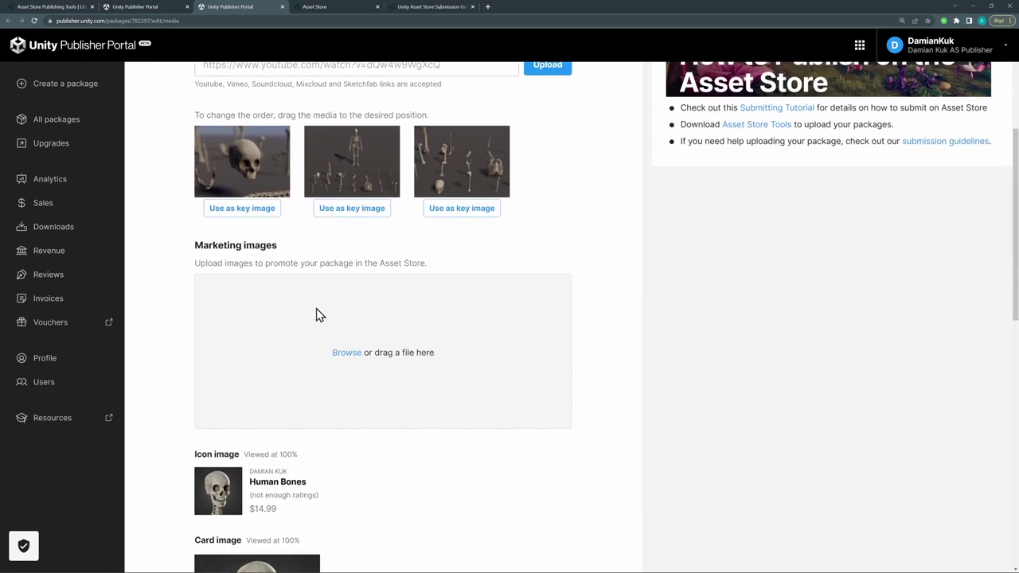
pyautogui.moveTo(227, 185); pyautogui.dragTo(307, 193)
pyautogui.click(308, 195)
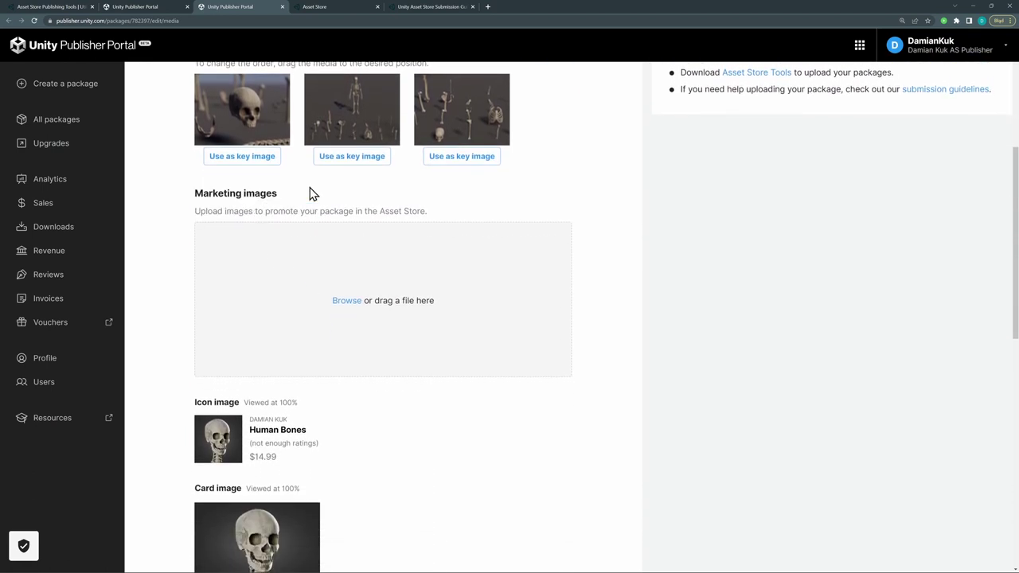
pyautogui.scroll(-3, 314, 212)
pyautogui.scroll(-1, 453, 255)
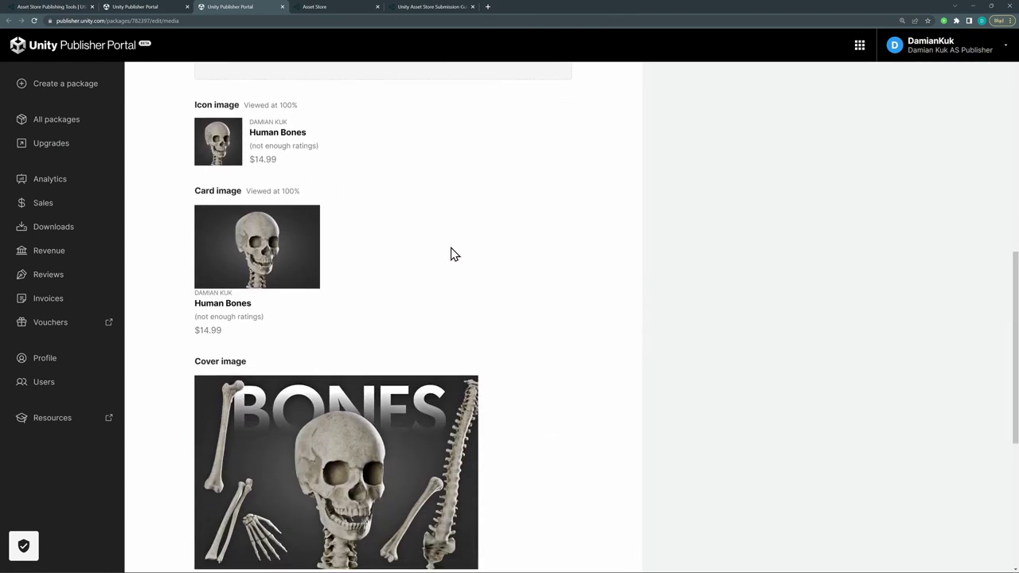
pyautogui.scroll(1, 468, 251)
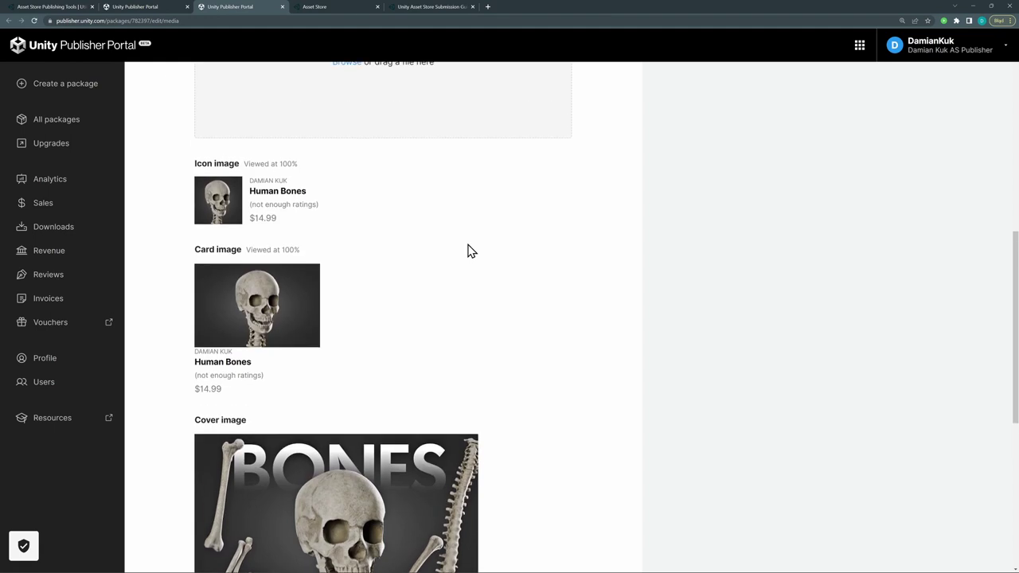
pyautogui.scroll(-1, 445, 238)
pyautogui.scroll(-2, 271, 295)
pyautogui.scroll(-2, 318, 390)
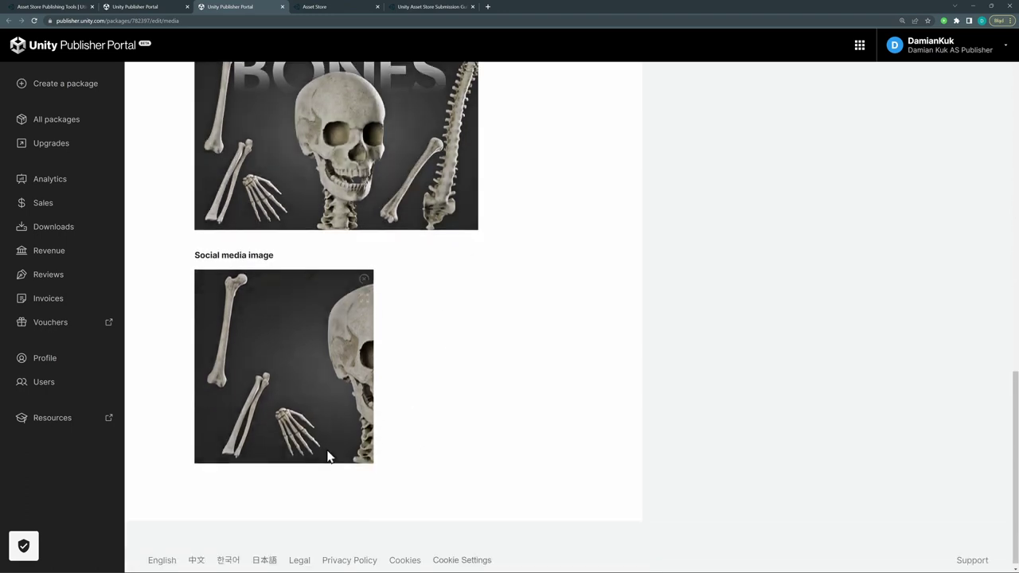
pyautogui.scroll(1, 417, 416)
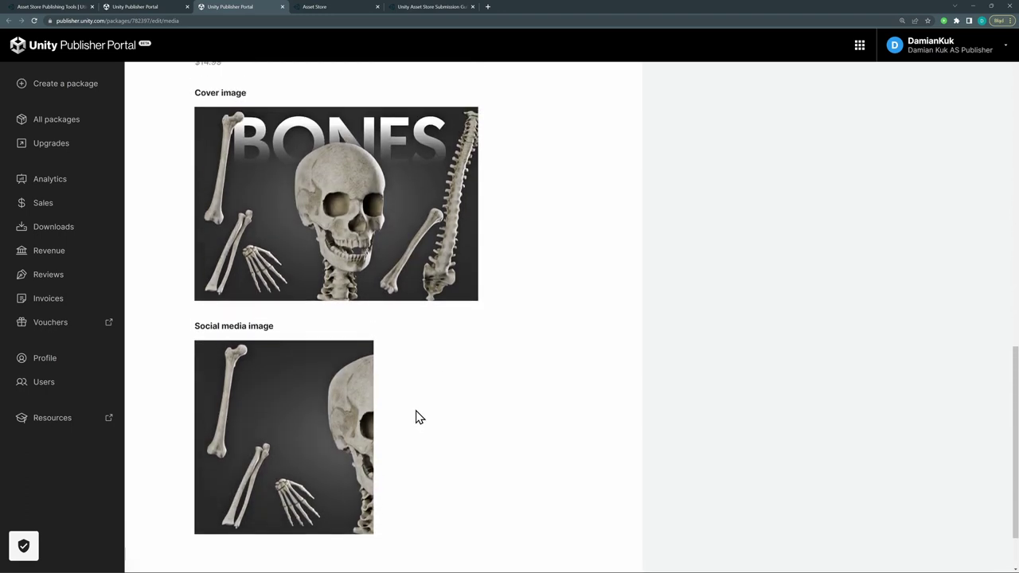
pyautogui.scroll(1, 416, 416)
pyautogui.scroll(-2, 70, 252)
pyautogui.scroll(-1, 70, 253)
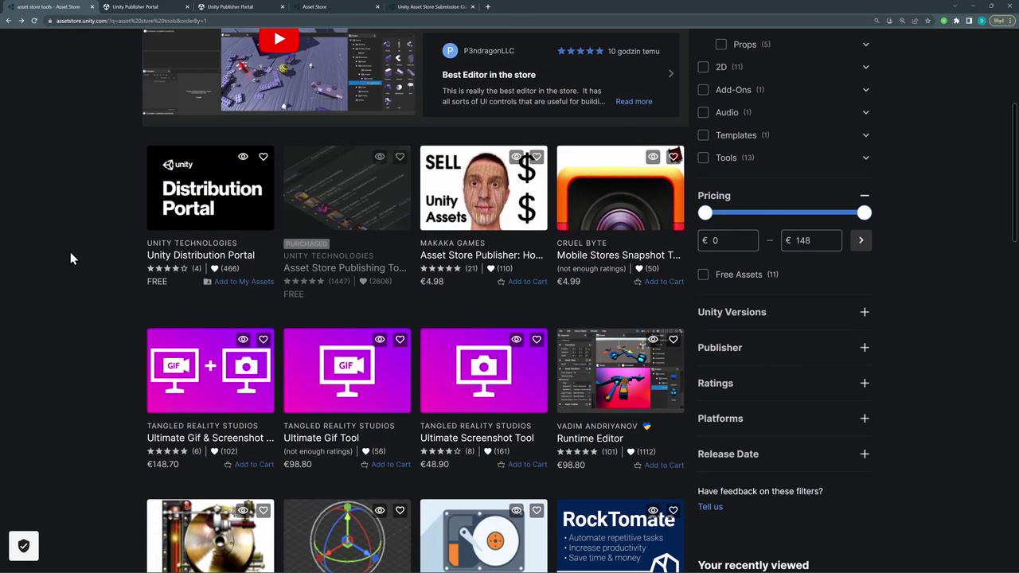
pyautogui.scroll(-2, 79, 354)
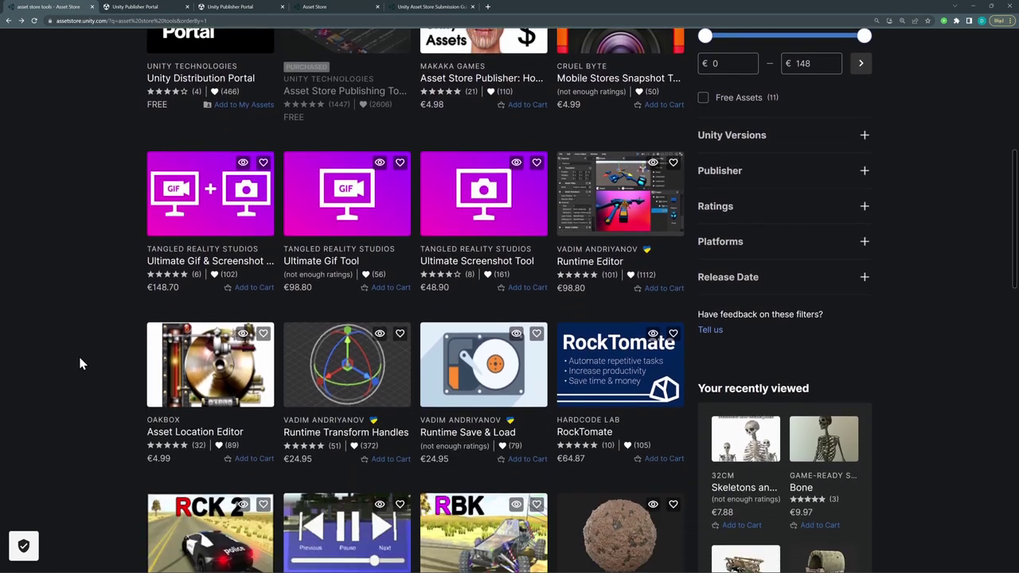
pyautogui.scroll(2, 78, 356)
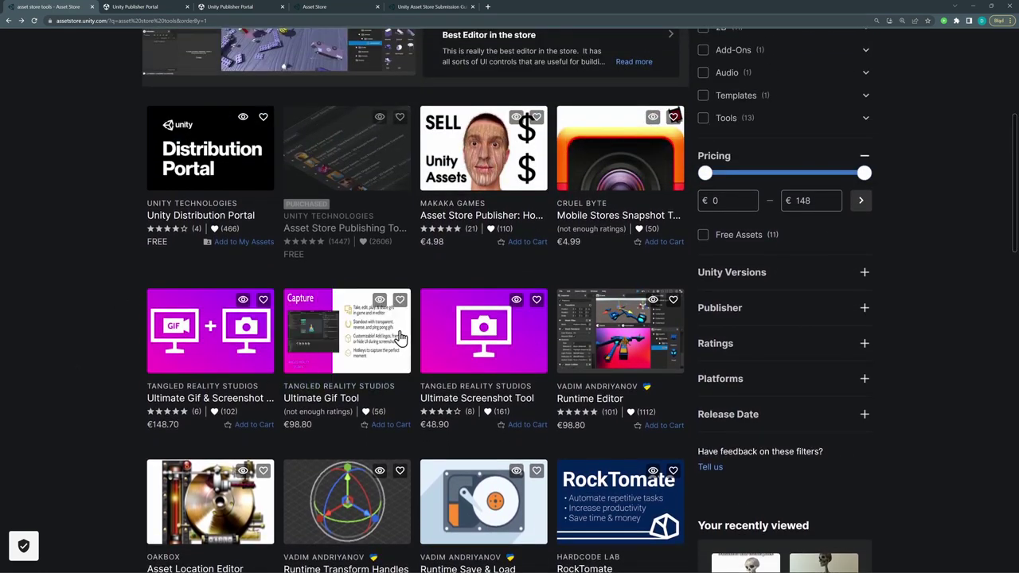
pyautogui.hotkey('ctrl', '3')
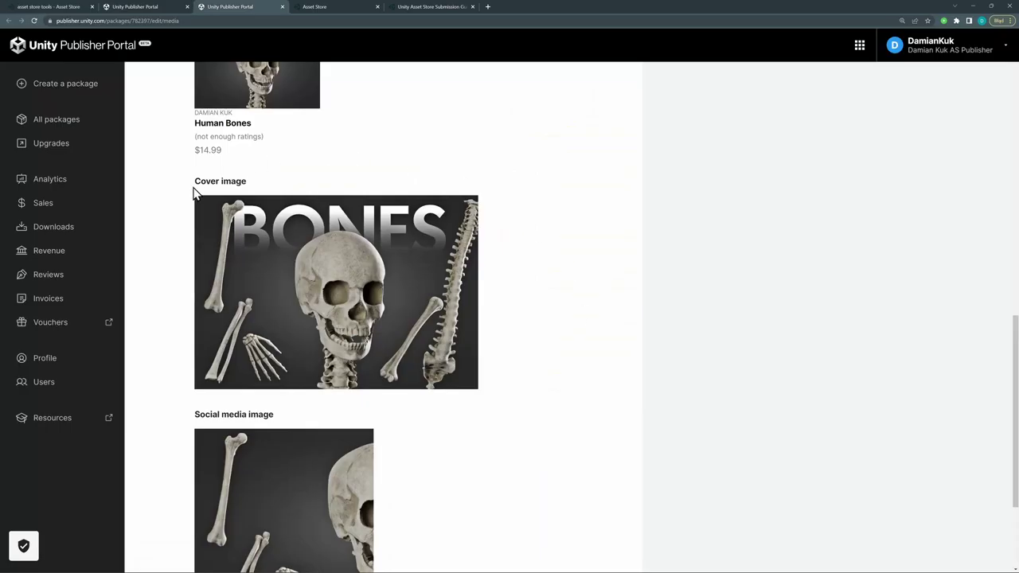
pyautogui.moveTo(199, 181); pyautogui.dragTo(285, 191)
pyautogui.click(538, 238)
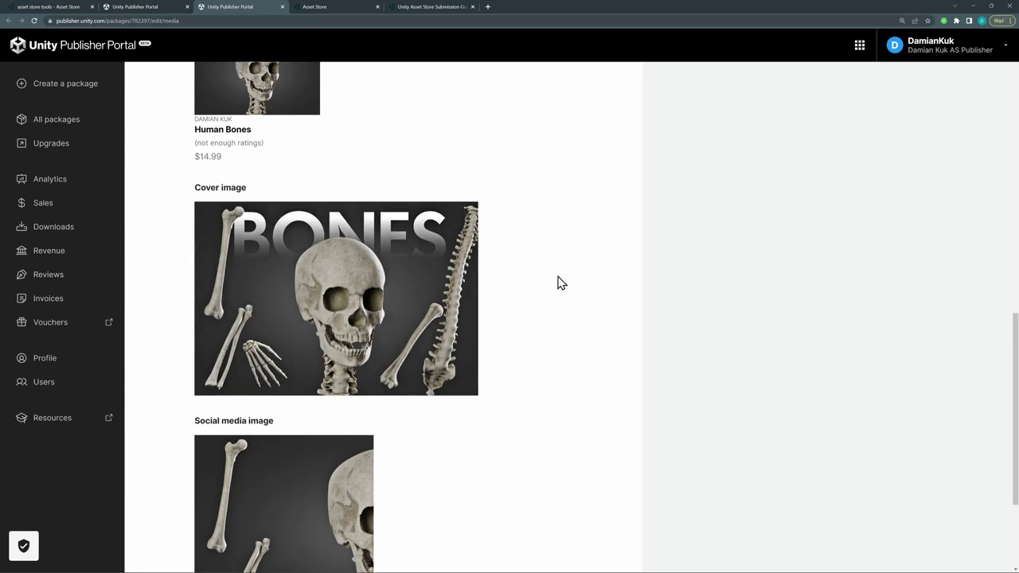
pyautogui.scroll(8, 557, 282)
pyautogui.click(343, 7)
pyautogui.click(179, 481)
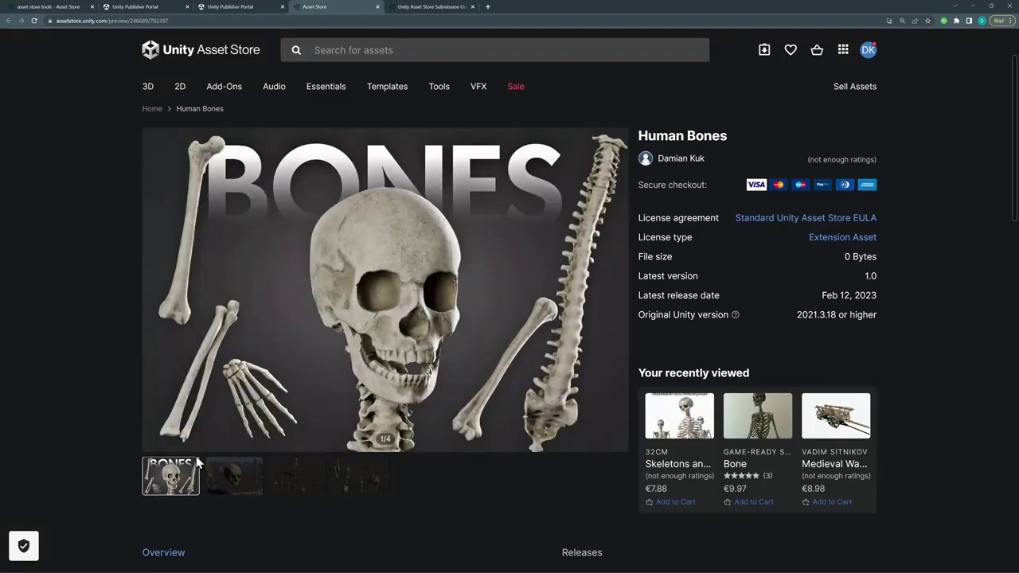
pyautogui.hotkey('ctrl', '3')
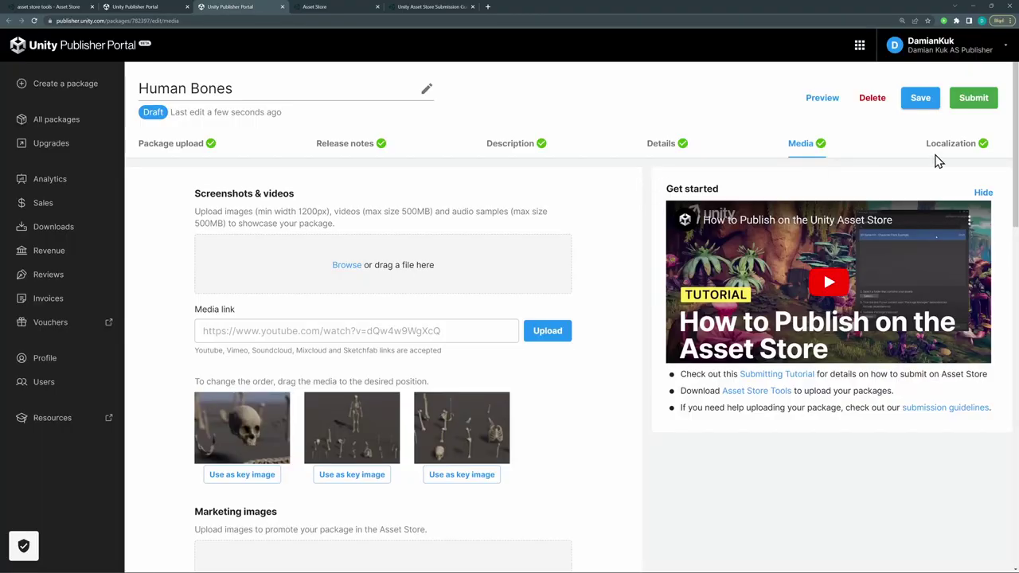
# Go to the Localization section and save the package changes.
pyautogui.click(978, 146)
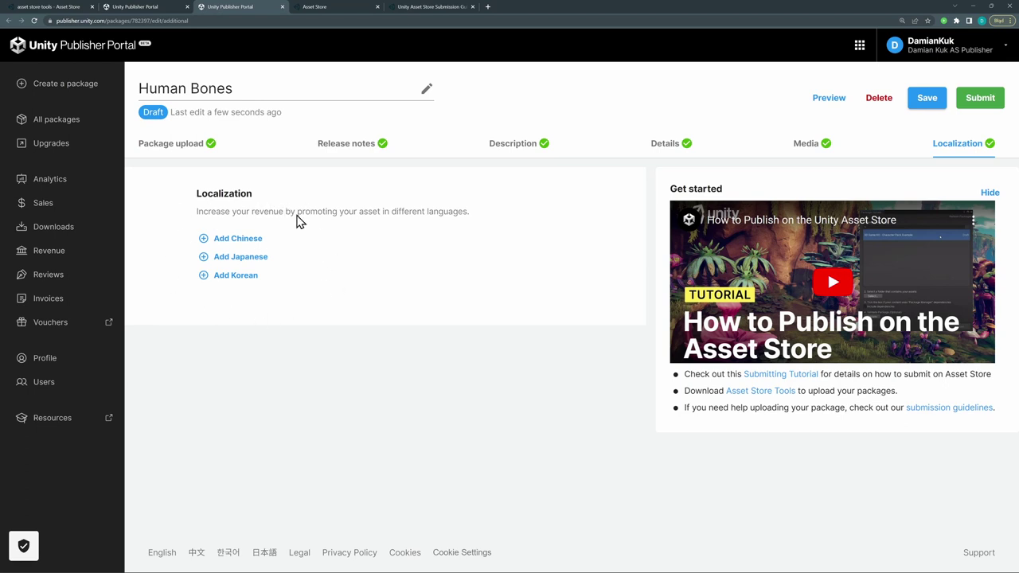
pyautogui.click(931, 99)
# Submit the package, declare ownership of the assets, and accept the terms.
pyautogui.click(973, 106)
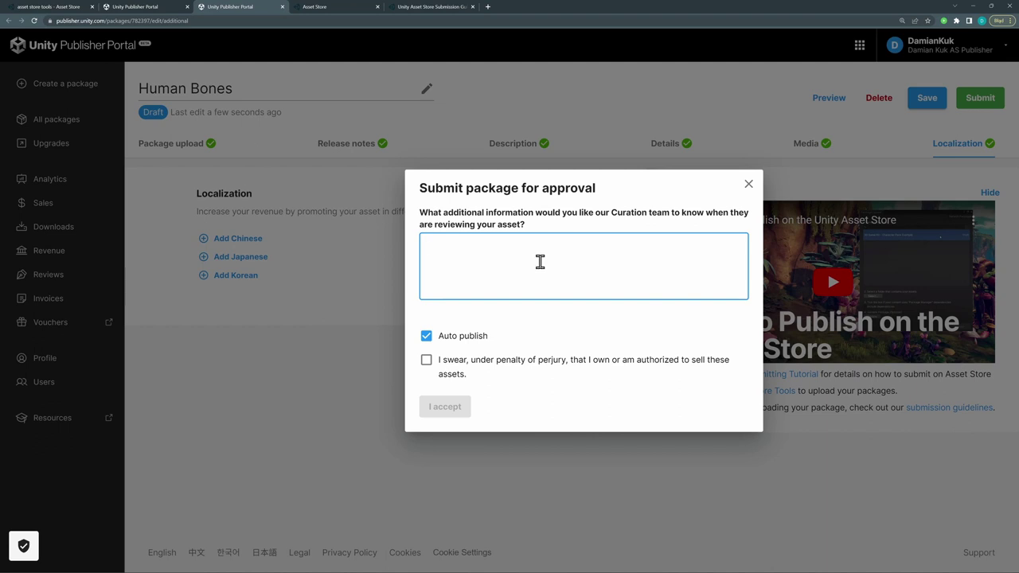
pyautogui.click(426, 364)
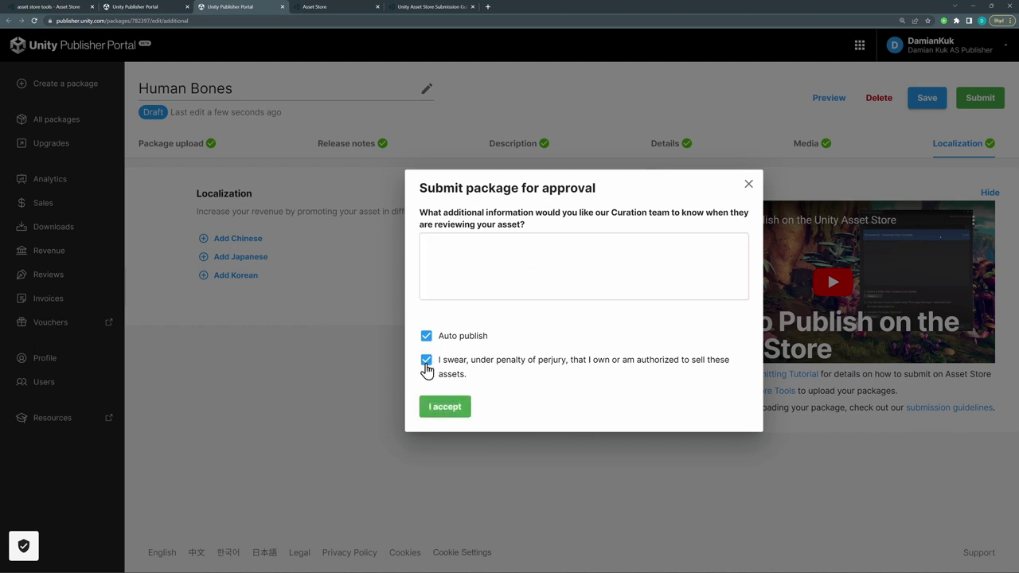
pyautogui.click(443, 412)
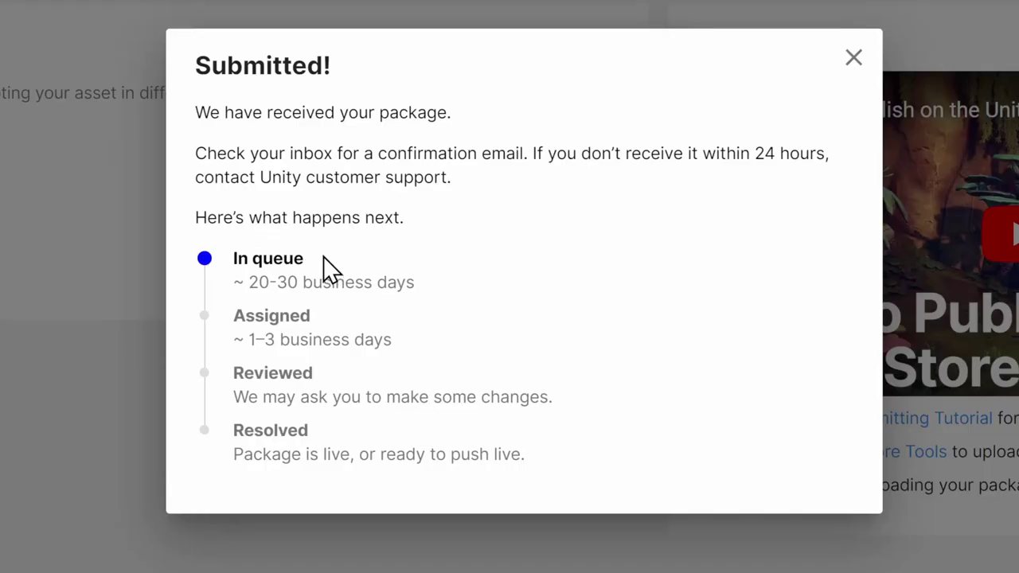
pyautogui.moveTo(484, 299); pyautogui.dragTo(435, 302)
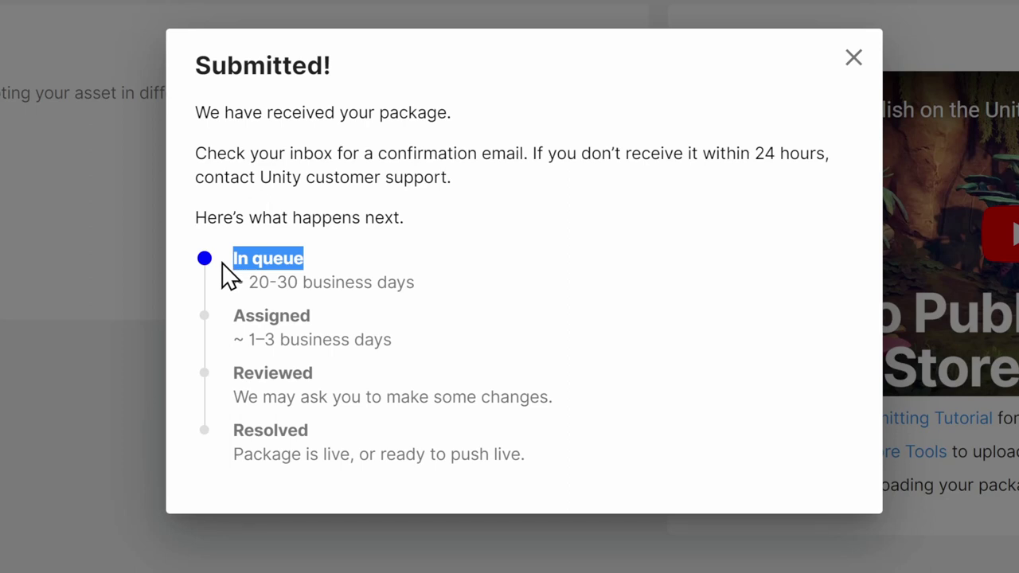
pyautogui.click(434, 300)
pyautogui.moveTo(249, 283)
pyautogui.mouseDown()
pyautogui.moveTo(429, 292)
pyautogui.moveTo(231, 263)
pyautogui.mouseUp()
pyautogui.click(425, 280)
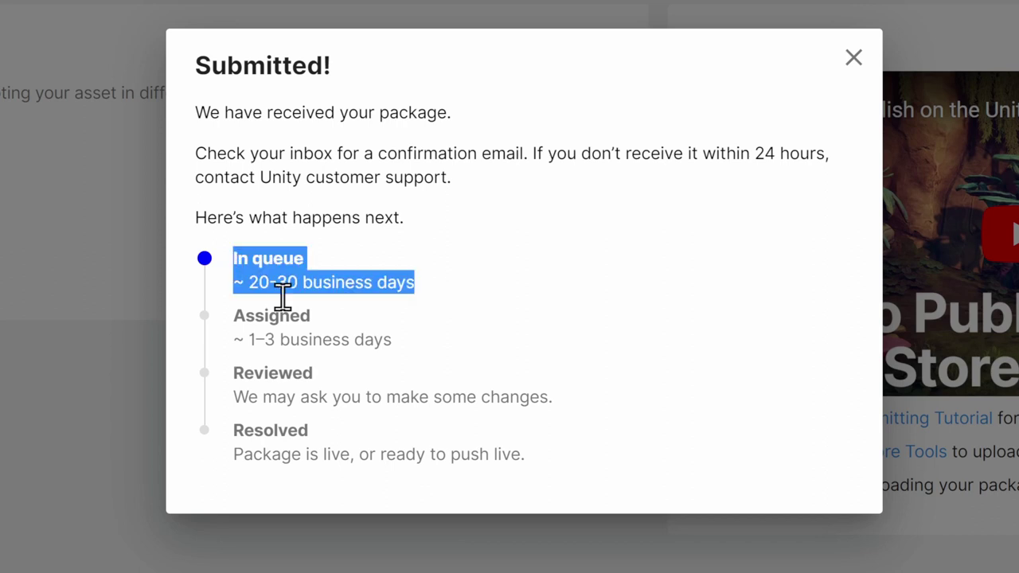
pyautogui.click(352, 303)
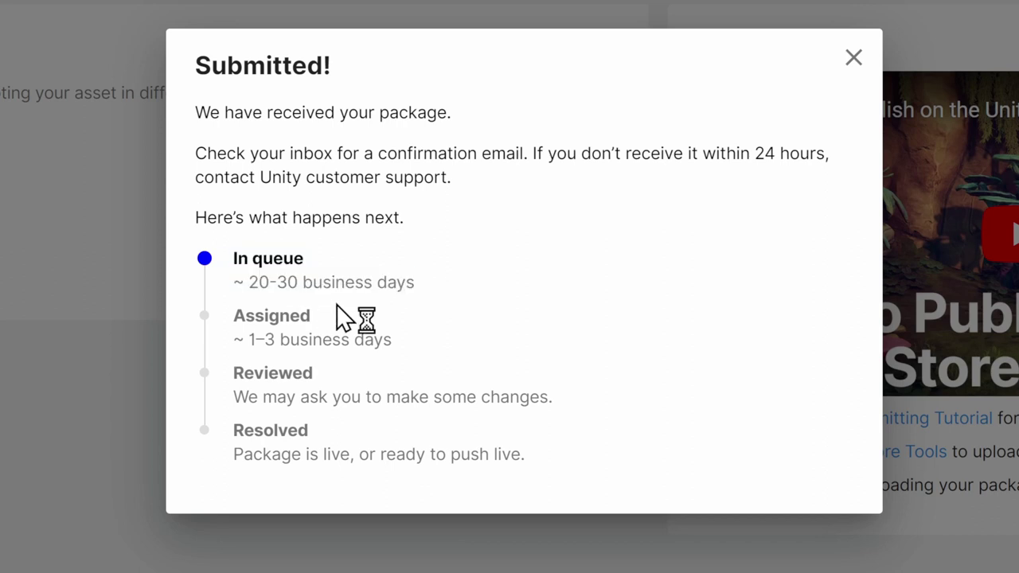